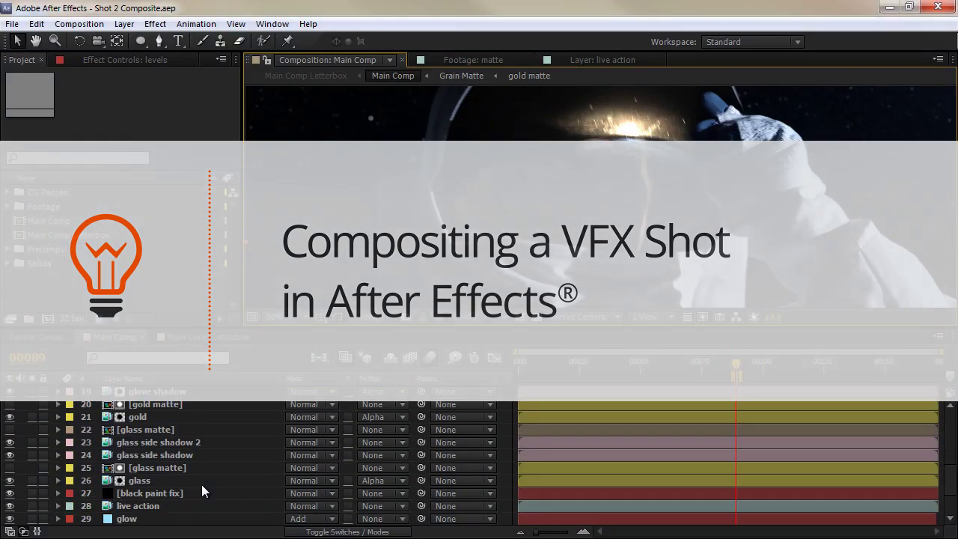
Solo layer 28 live action and bring up its effects framed on the astronaut.
scroll(148, 477, "down", 5)
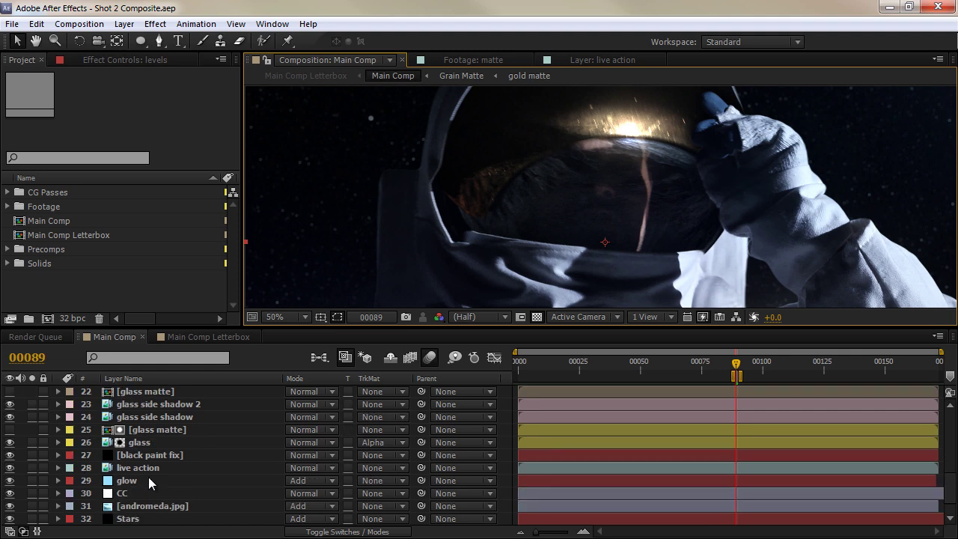
left_click(137, 442)
left_click(32, 441)
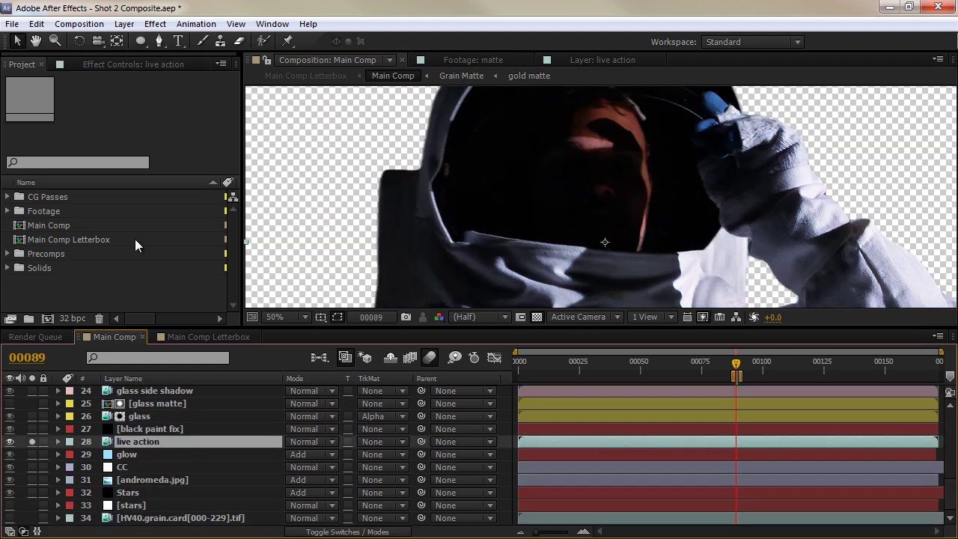
left_click(138, 65)
left_click_drag(599, 180, 542, 204)
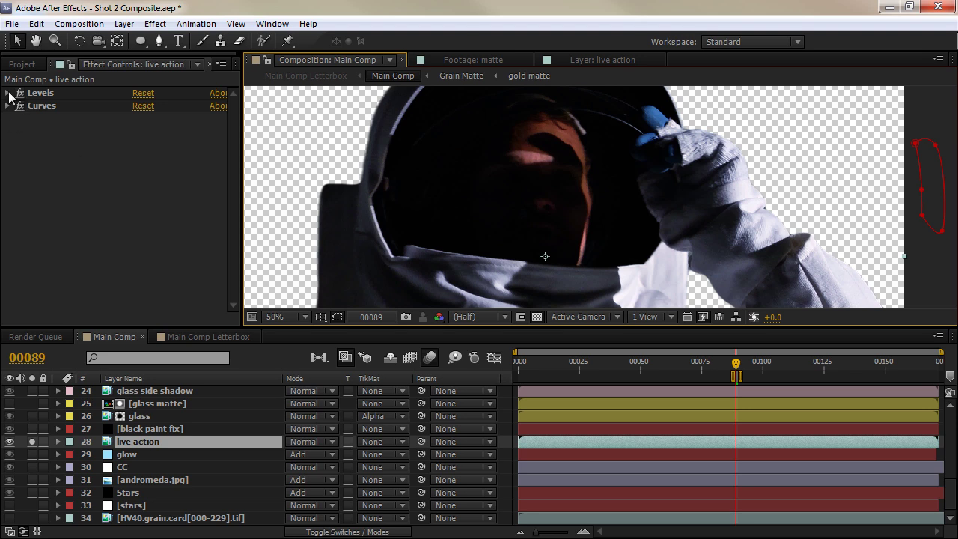
Review the Levels settings and switch Levels and Curves off and back on to compare.
left_click(7, 93)
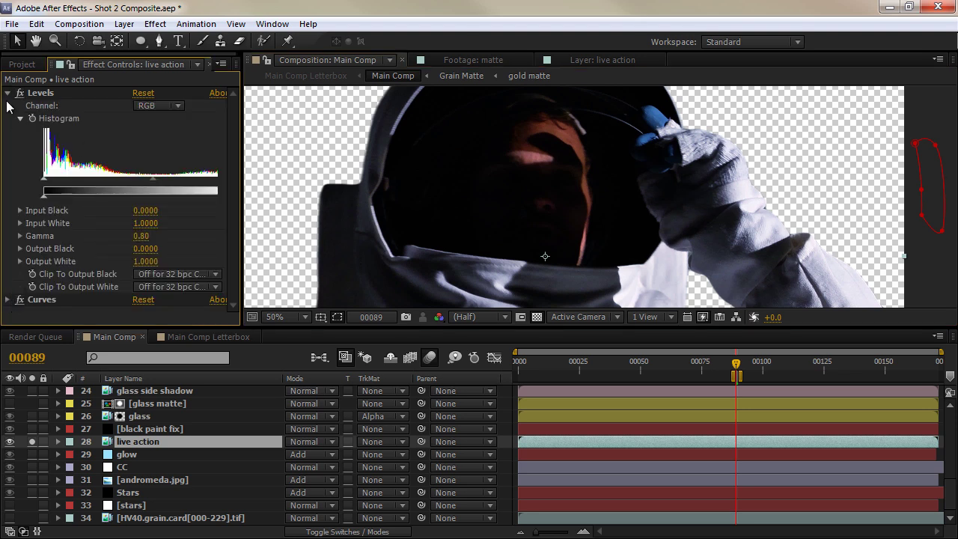
left_click(8, 93)
left_click(20, 93)
left_click(20, 105)
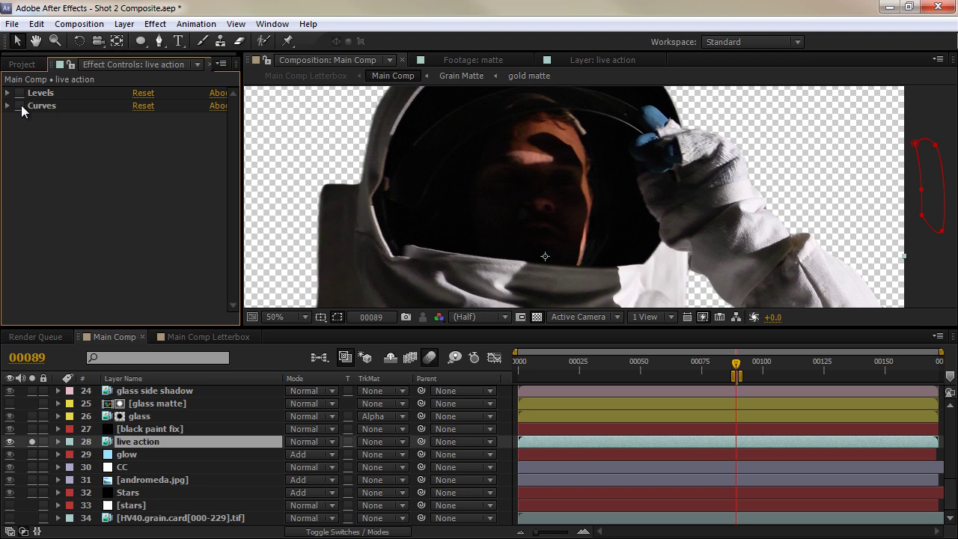
left_click(20, 106)
left_click(19, 93)
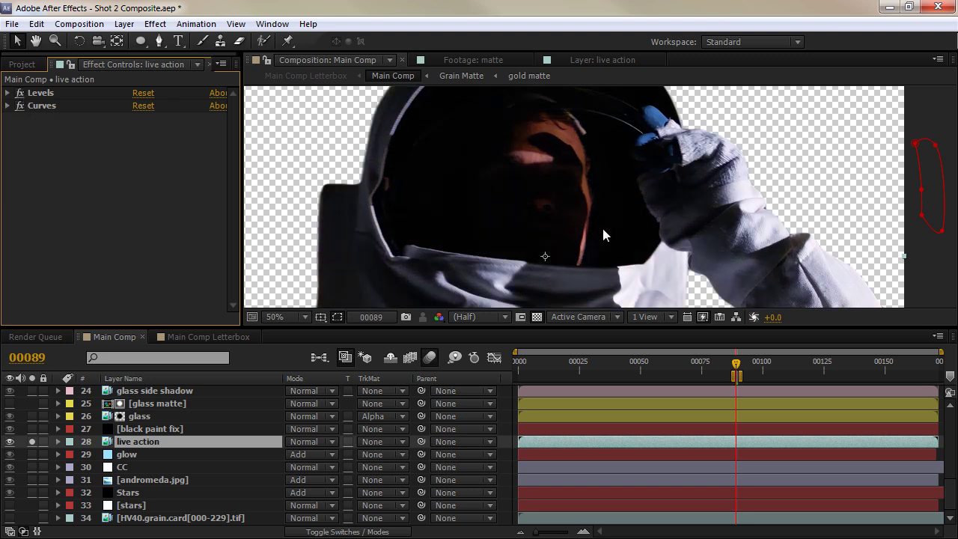
Set the Curves channel to Blue and compare the Curves grade on the suit and helmet.
left_click(8, 105)
left_click(150, 119)
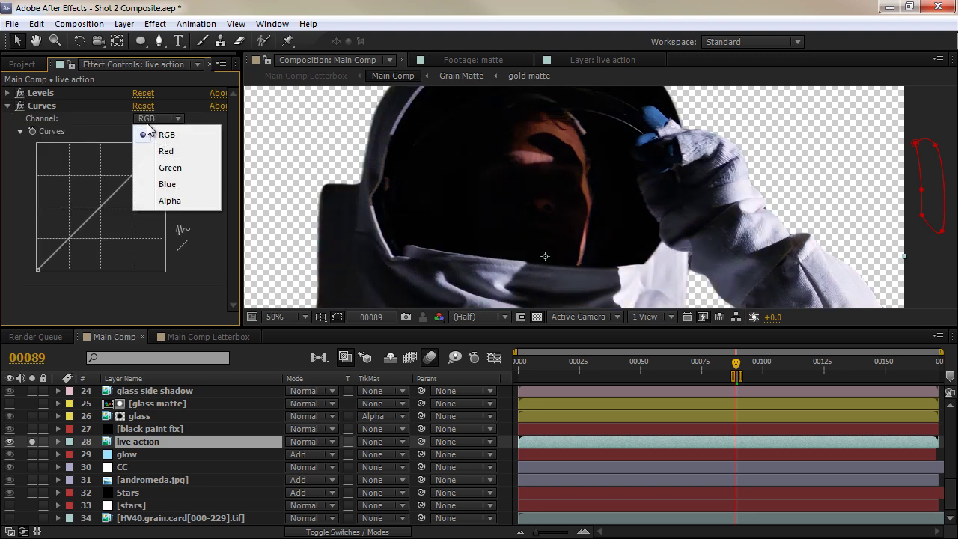
left_click(156, 184)
left_click(154, 119)
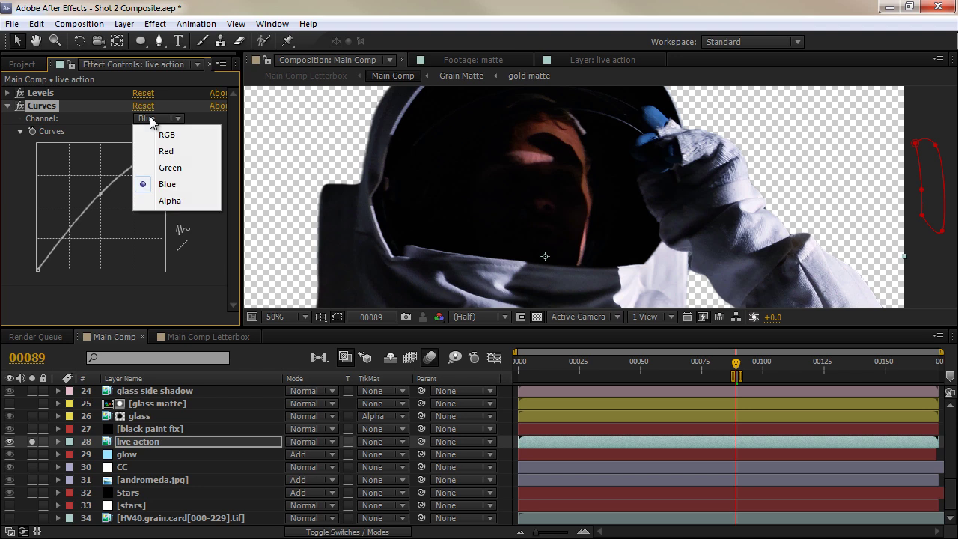
left_click(109, 118)
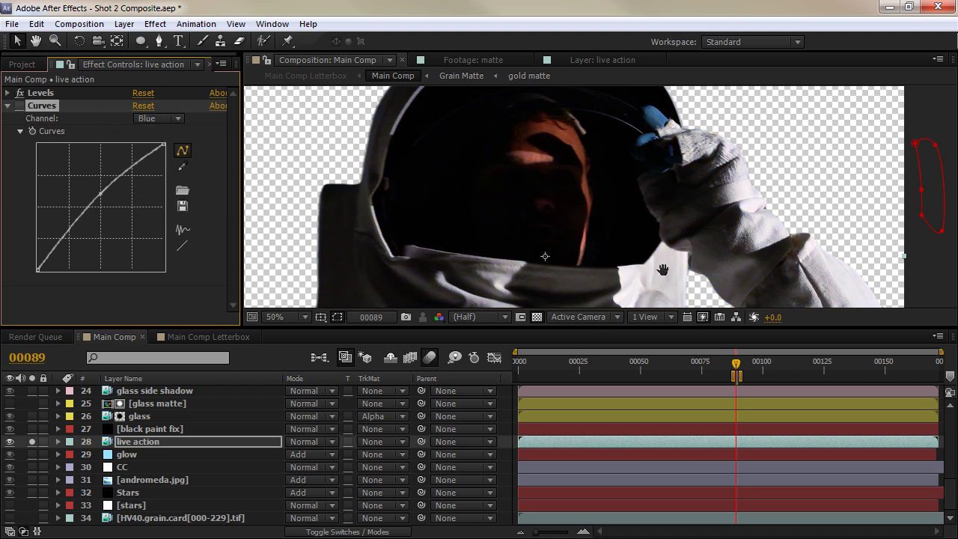
left_click_drag(662, 268, 653, 211)
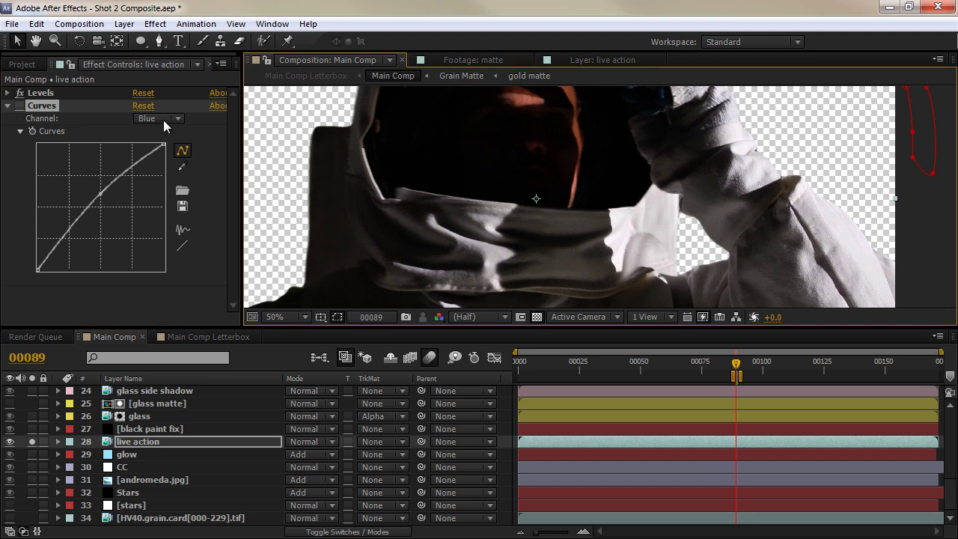
left_click(21, 106)
left_click_drag(565, 143, 554, 231)
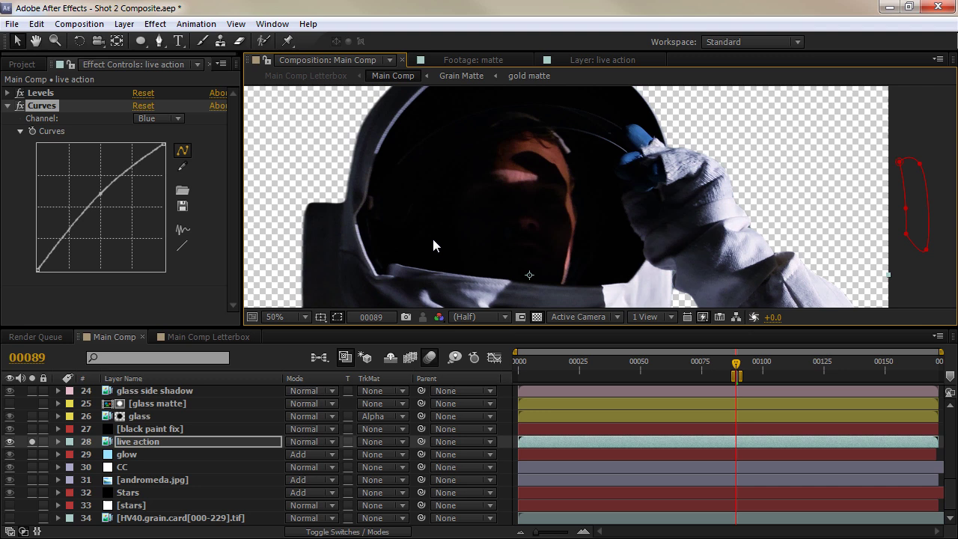
left_click(8, 106)
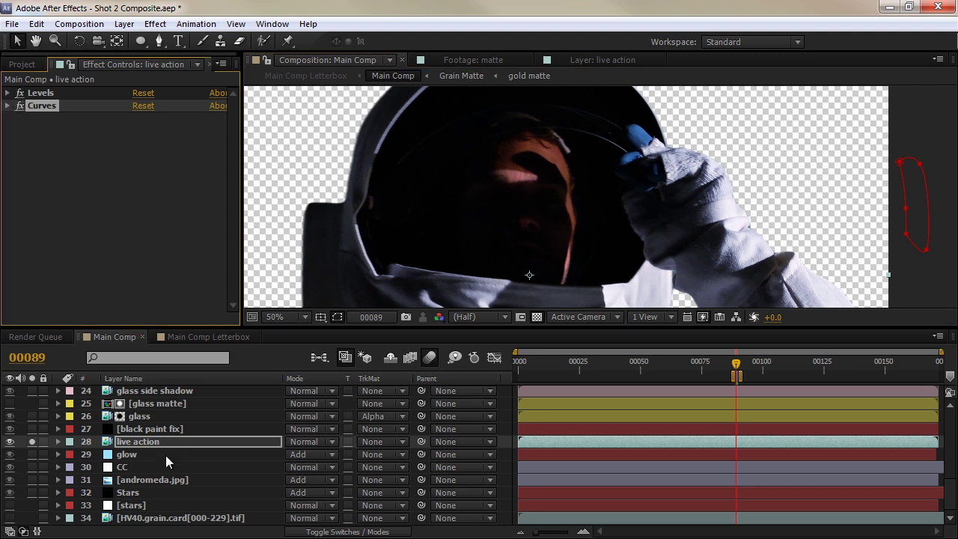
Select the black paint fix layer, reveal its Mask Path keyframes, and go to frame 127.
left_click(152, 441)
left_click(152, 429)
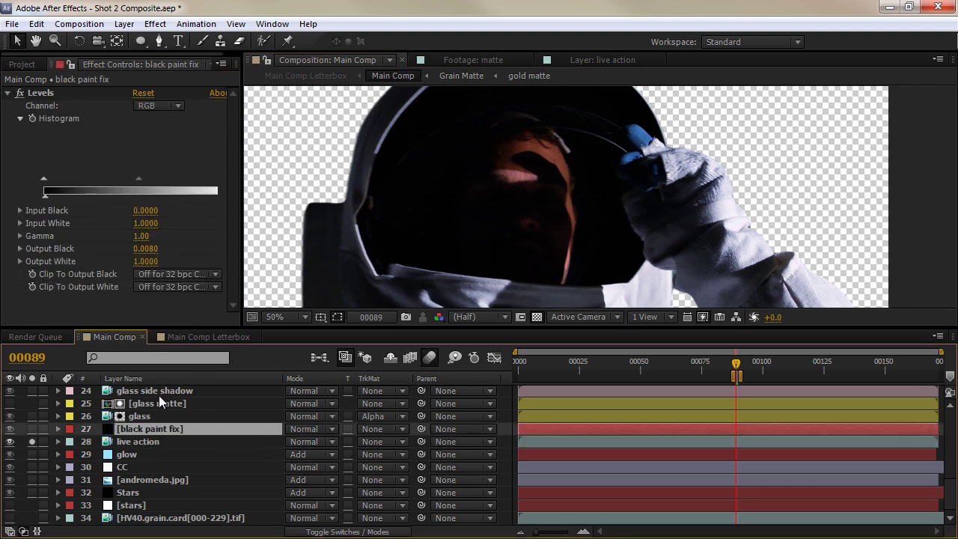
key("m")
left_click_drag(803, 378, 831, 377)
left_click_drag(567, 117, 560, 221)
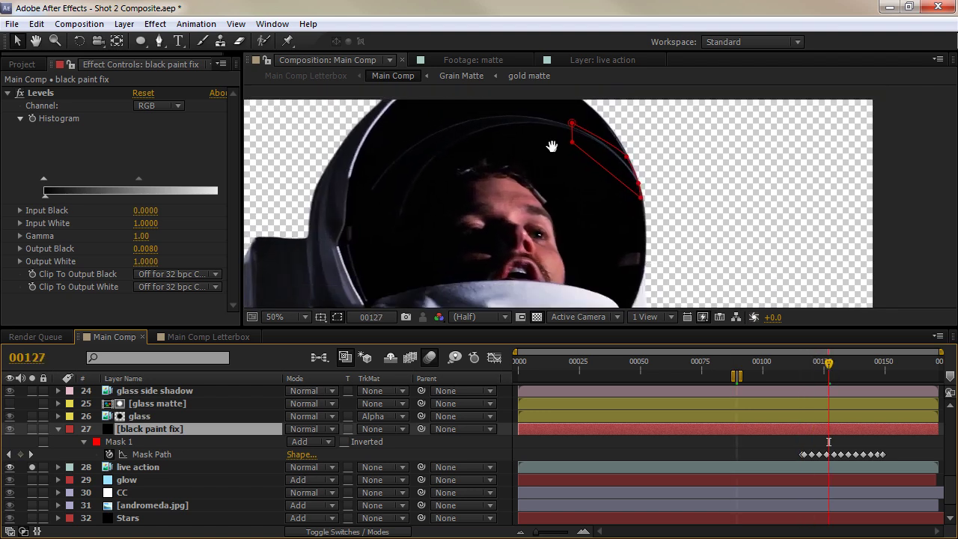
Scrub frames 88, 68, 80, 87, 103 and 127, then solo black paint fix.
left_click(732, 371)
left_click_drag(732, 374, 685, 375)
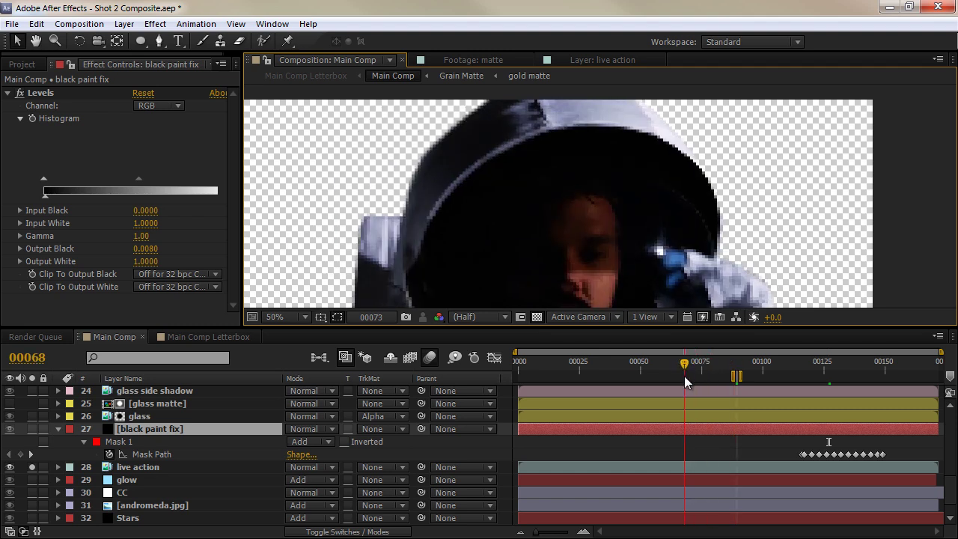
left_click_drag(587, 247, 525, 157)
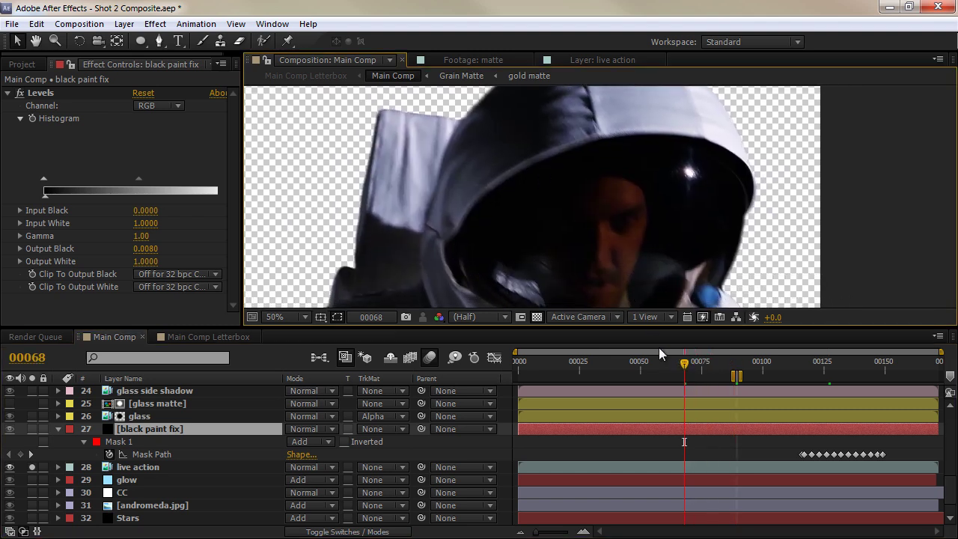
left_click_drag(686, 372, 714, 371)
left_click_drag(563, 217, 555, 284)
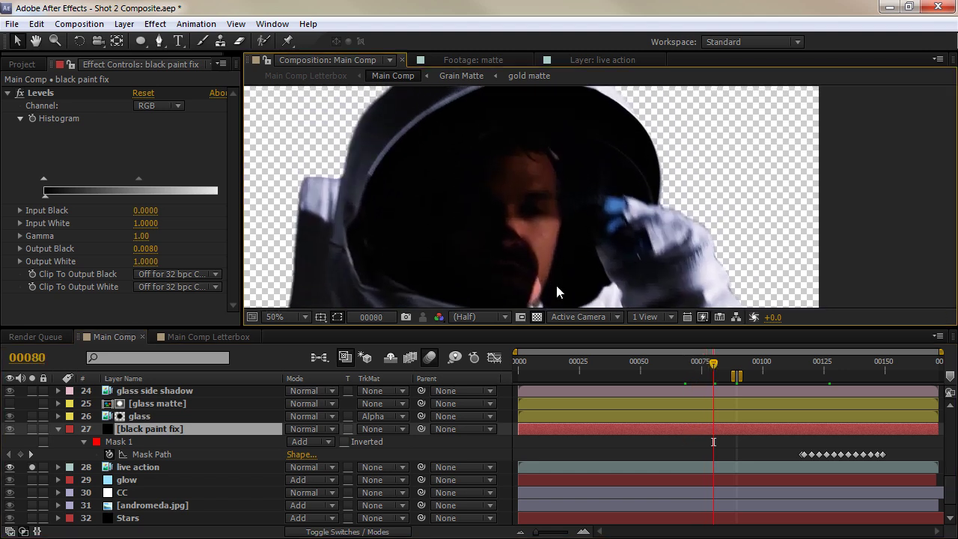
left_click_drag(714, 365, 769, 374)
left_click_drag(510, 156, 497, 204)
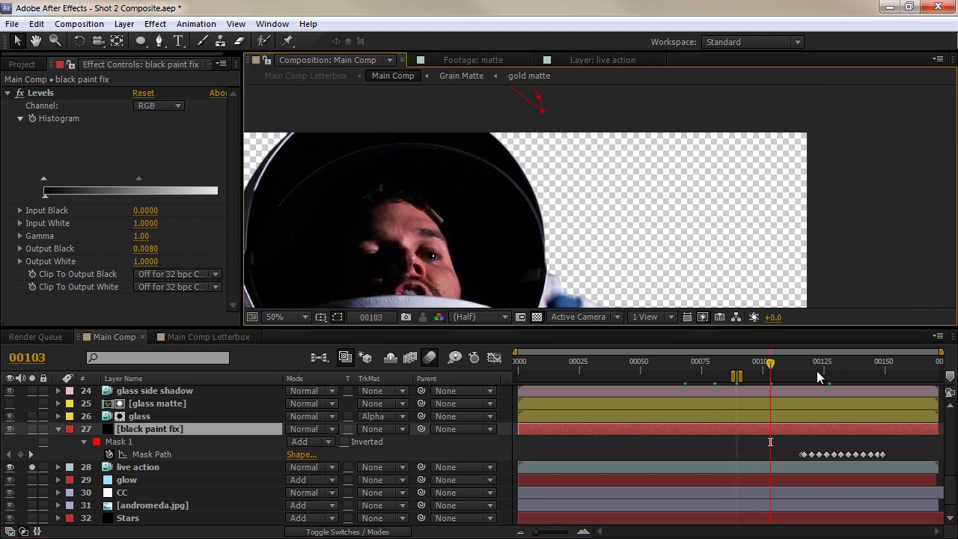
left_click_drag(781, 364, 829, 364)
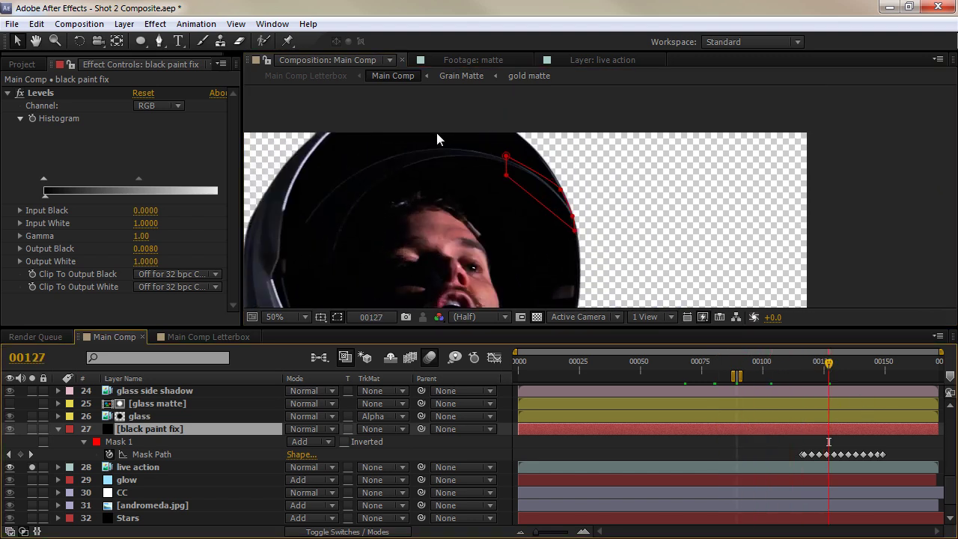
left_click(31, 429)
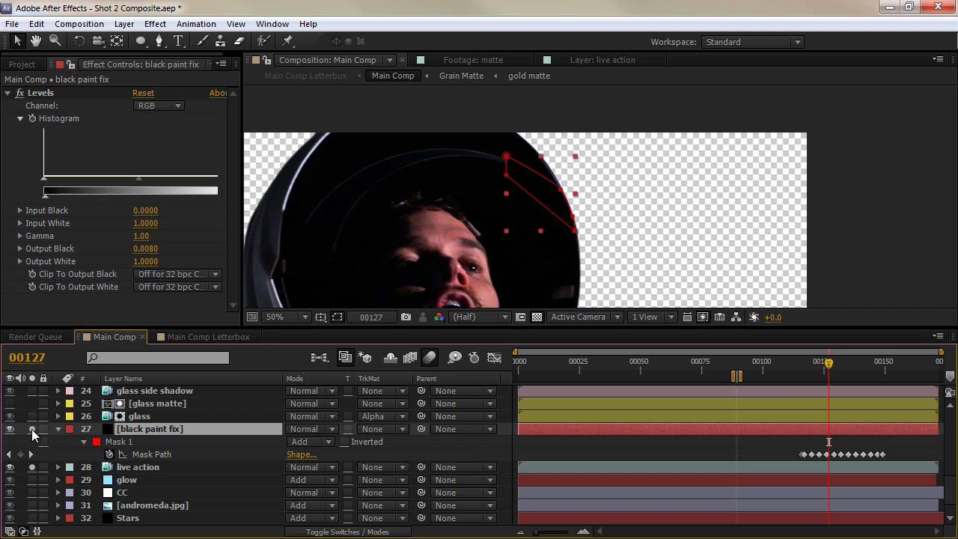
left_click(798, 252)
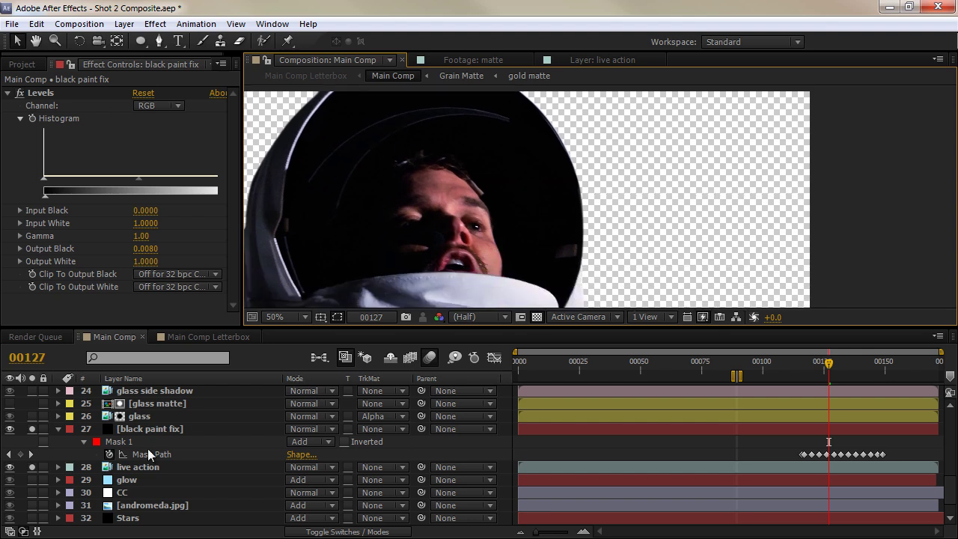
Solo the glass layer and activate its FL Out Of Focus effect, framing the helmet sphere.
left_click(159, 414)
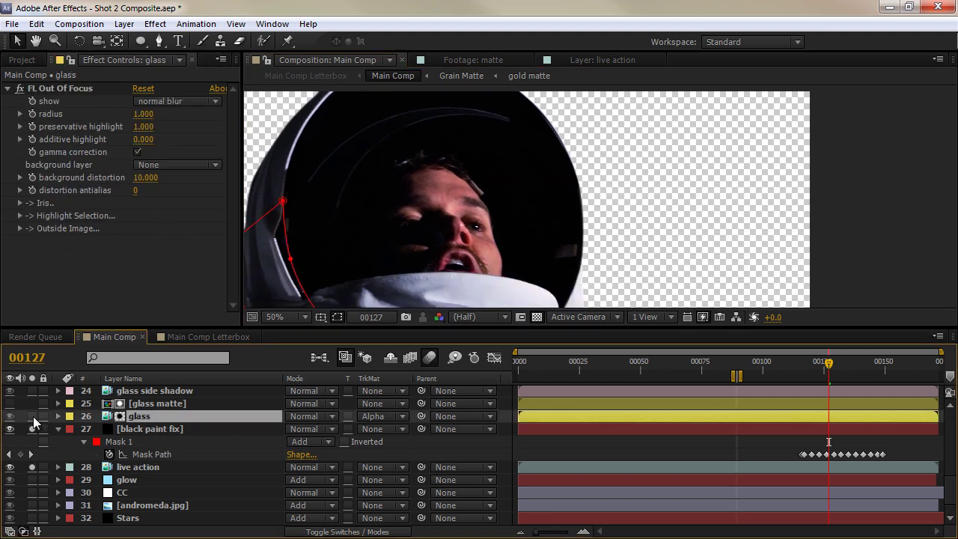
left_click(32, 416)
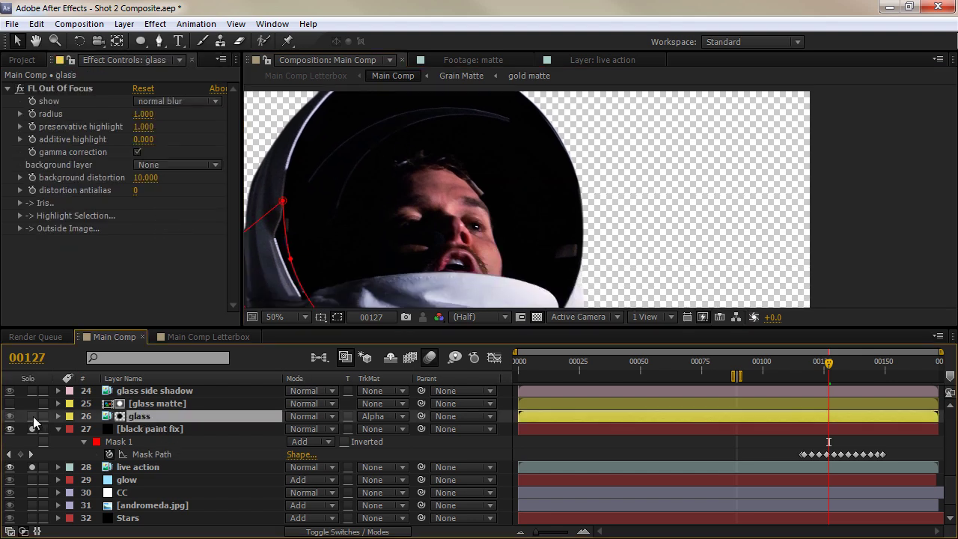
left_click_drag(385, 231, 456, 223)
left_click(21, 90)
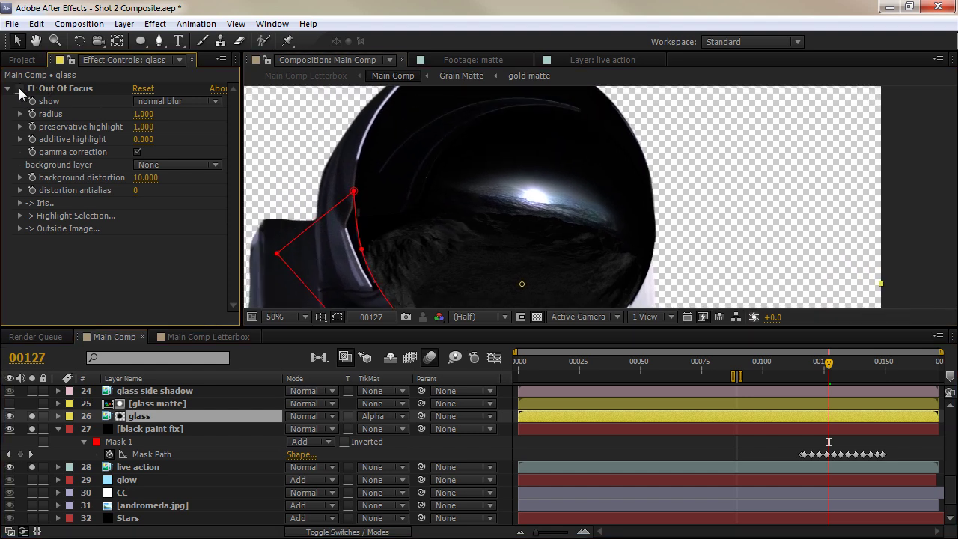
left_click_drag(539, 206, 492, 175)
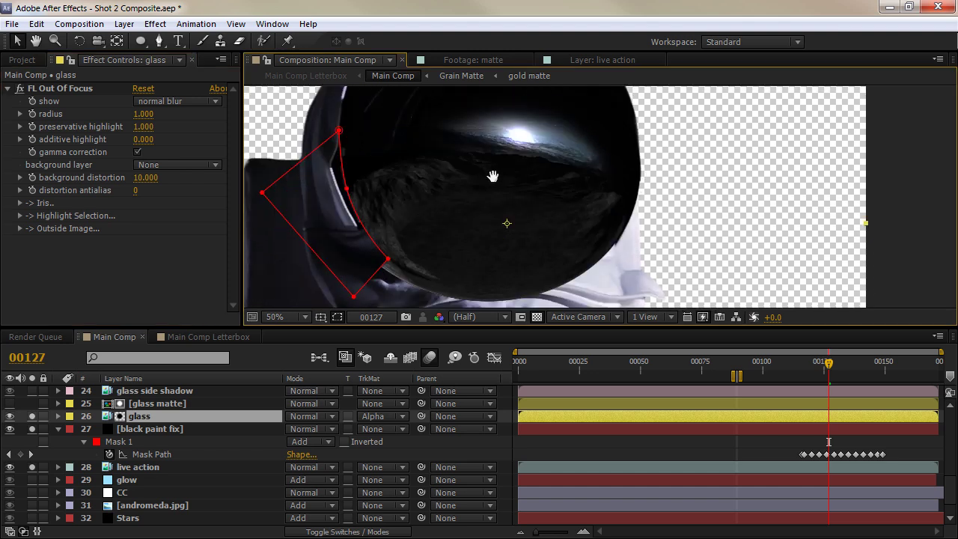
Reveal the glass layer's mask keyframes and toggle its solo off and on to compare.
left_click(164, 417)
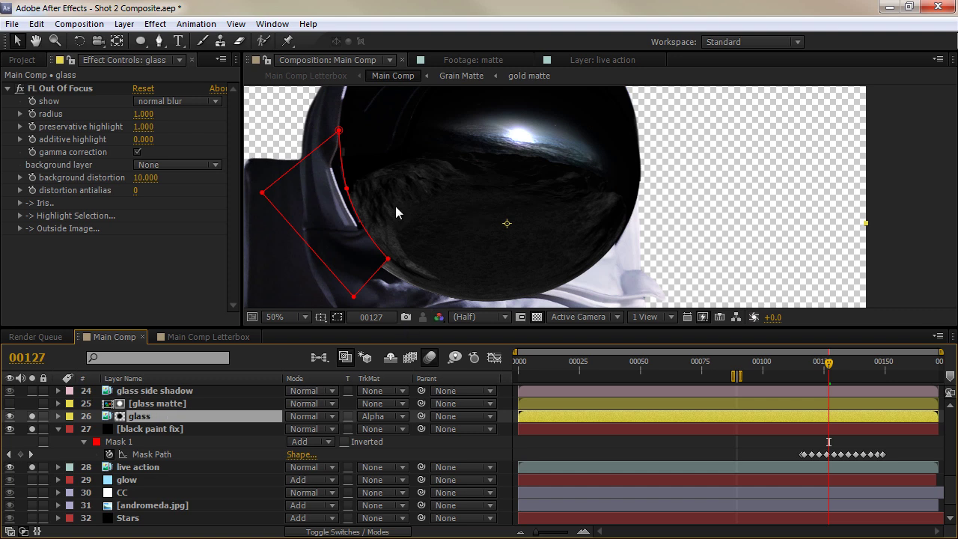
key("ctrl+v")
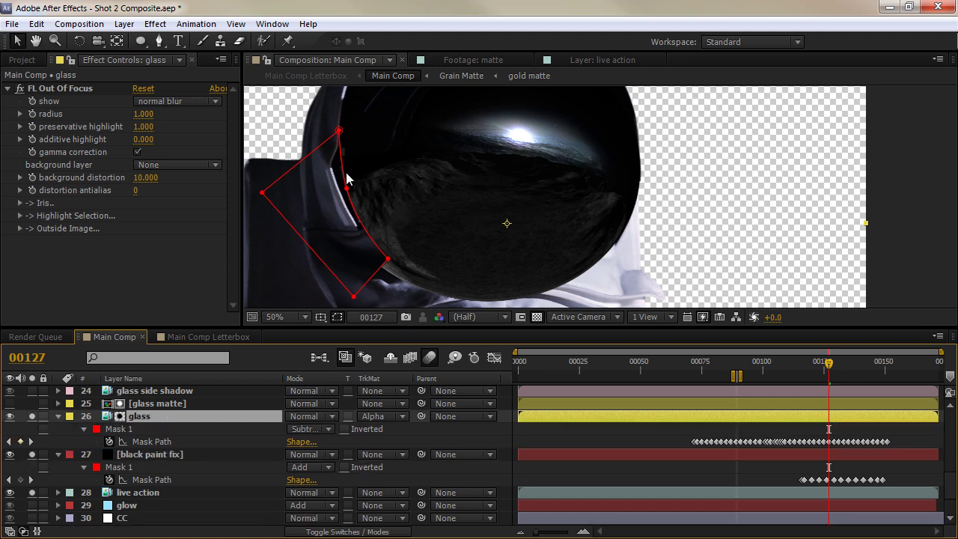
left_click(31, 416)
left_click(677, 436)
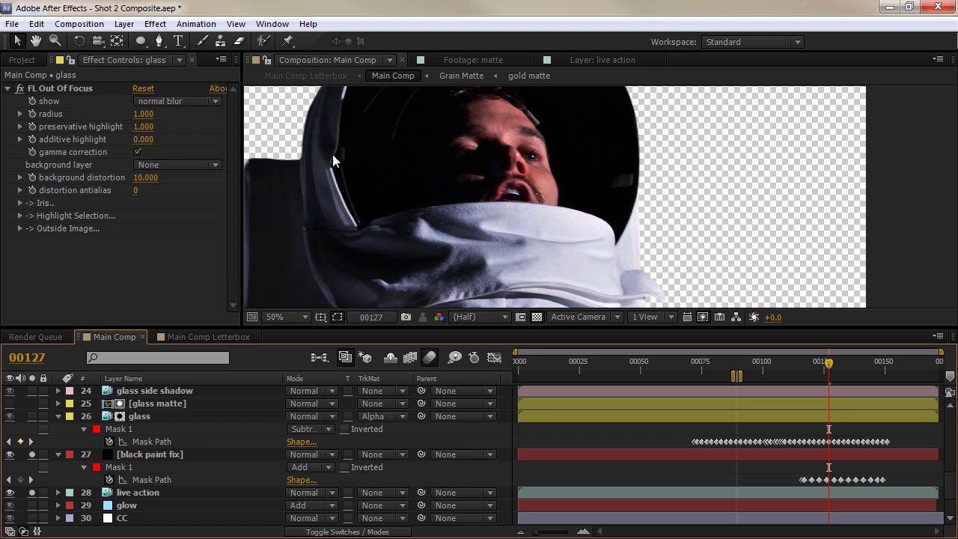
left_click(31, 417)
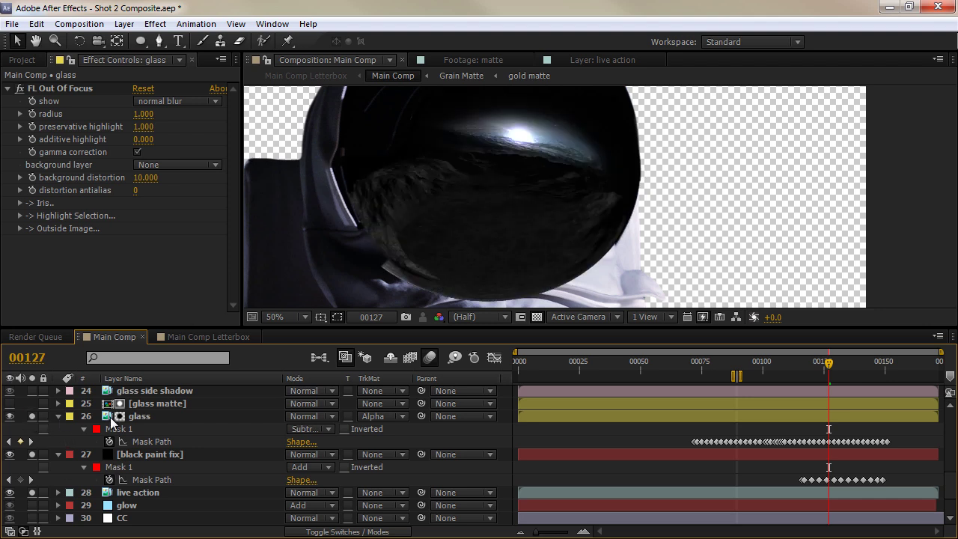
left_click(146, 417)
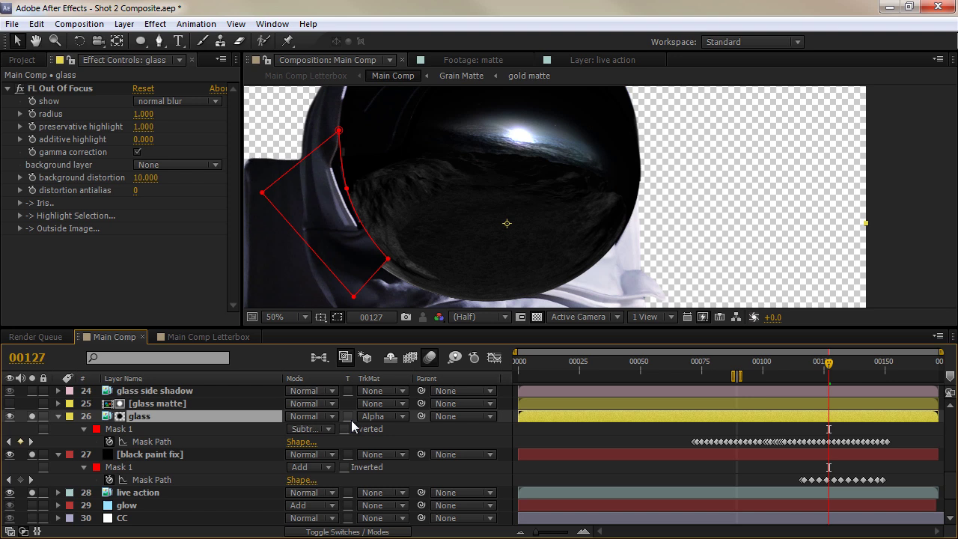
In the glass matte precomp, disable Fill to view red and green channels, then re-enable it and return to Main Comp.
double_click(214, 405)
left_click_drag(522, 202, 453, 240)
scroll(458, 230, "down", 2)
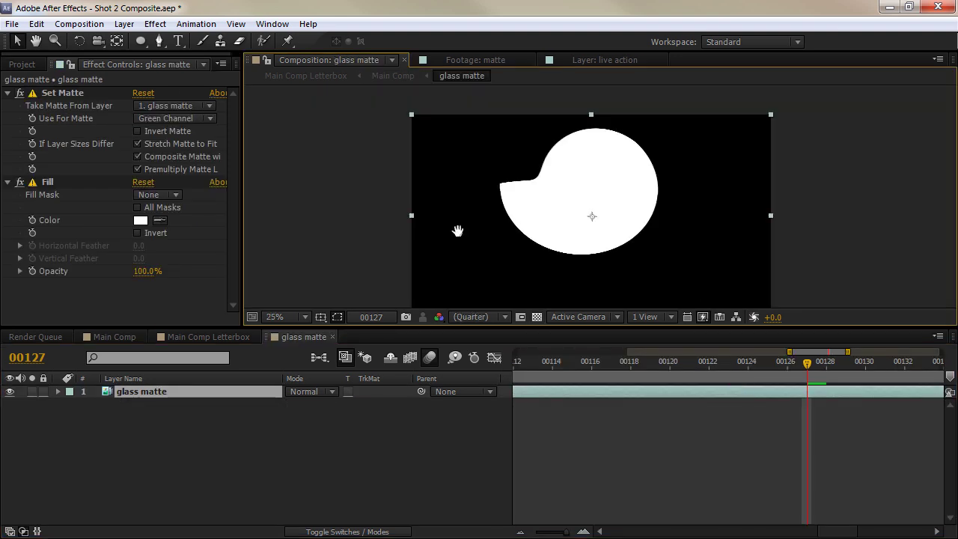
left_click(7, 92, "ctrl")
left_click(20, 105)
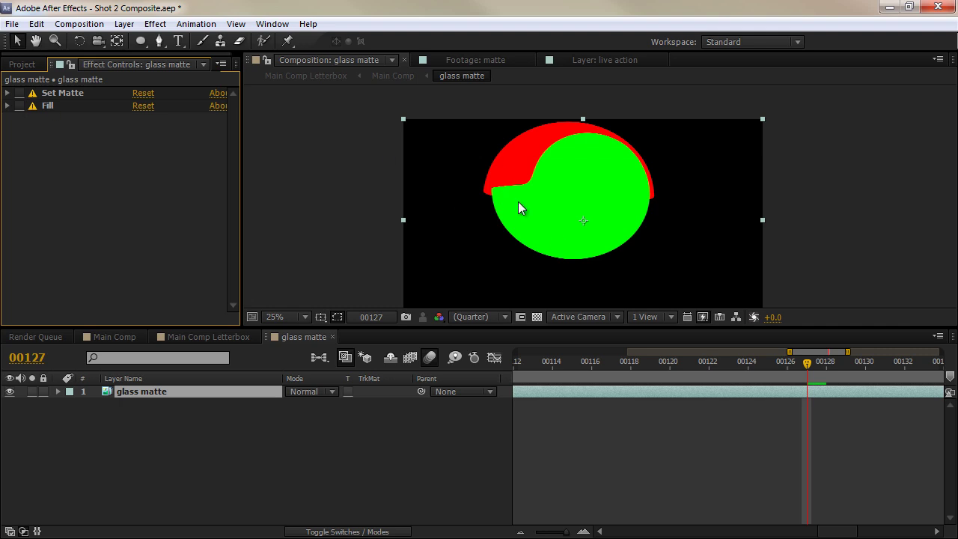
scroll(524, 203, "up", 2)
scroll(524, 172, "up", 2)
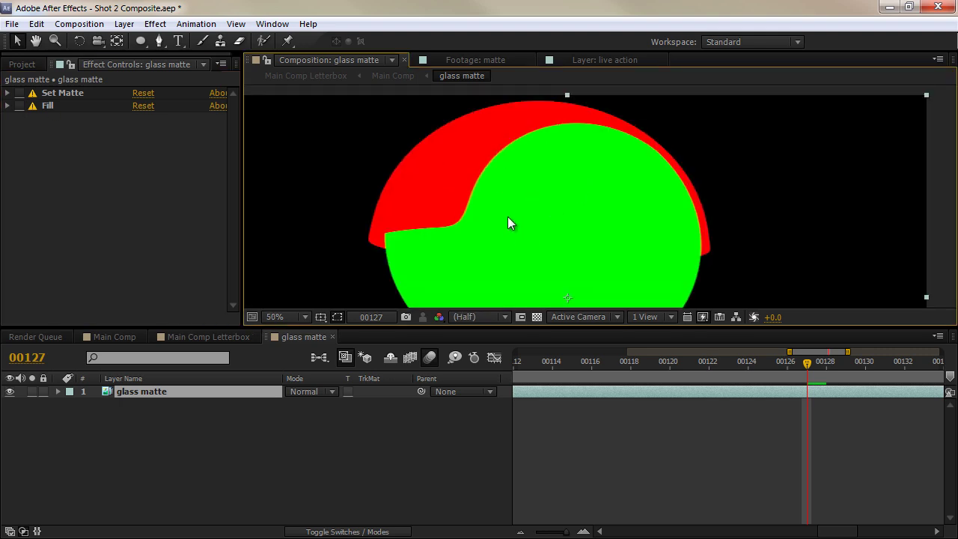
left_click_drag(20, 93, 20, 106)
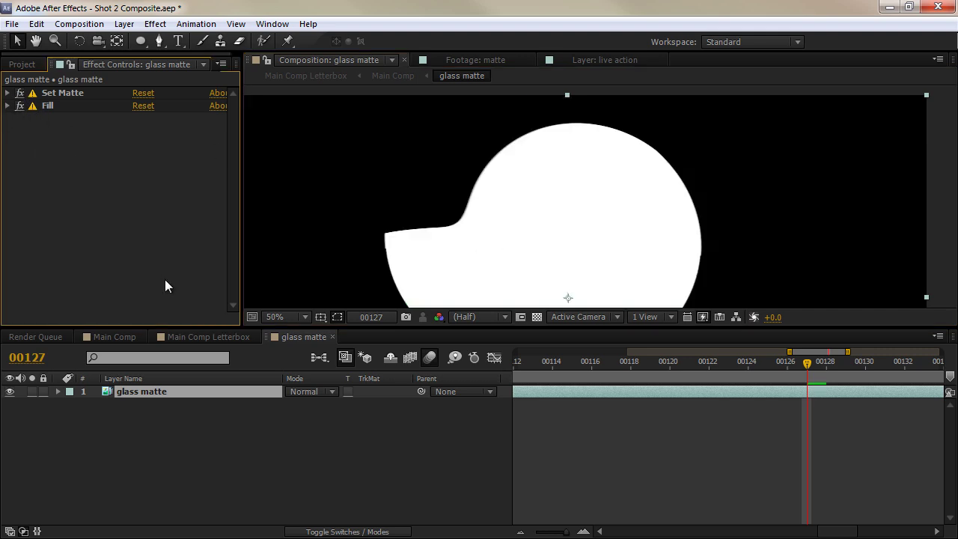
left_click(127, 335)
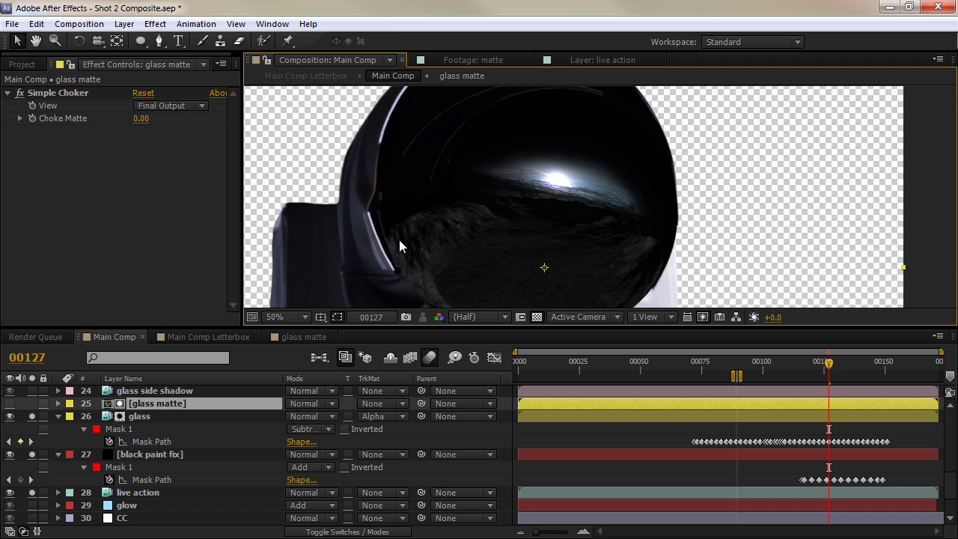
Solo glass side shadow layers 23 and 24 and show its three masks, including Trim gold edges.
scroll(113, 443, "up", 2)
left_click(54, 429)
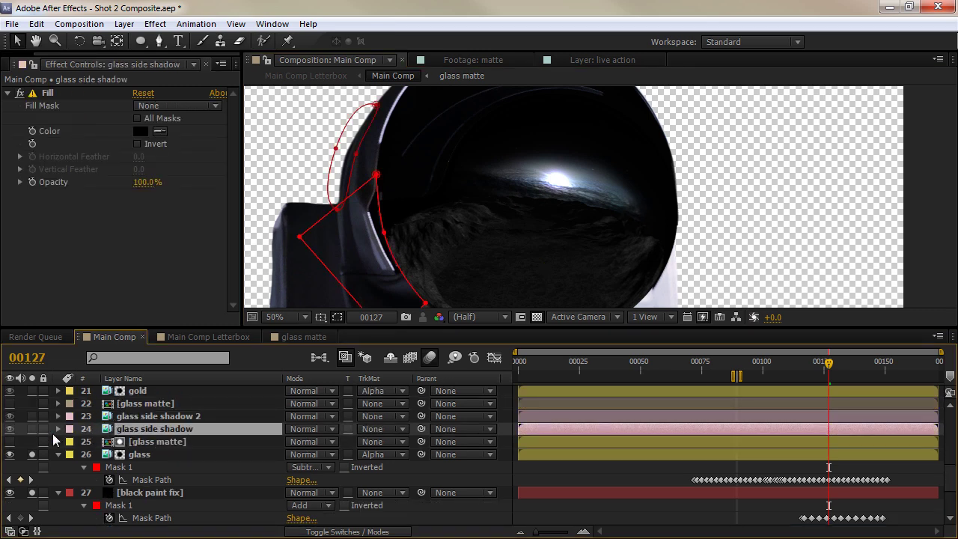
left_click_drag(391, 250, 389, 189)
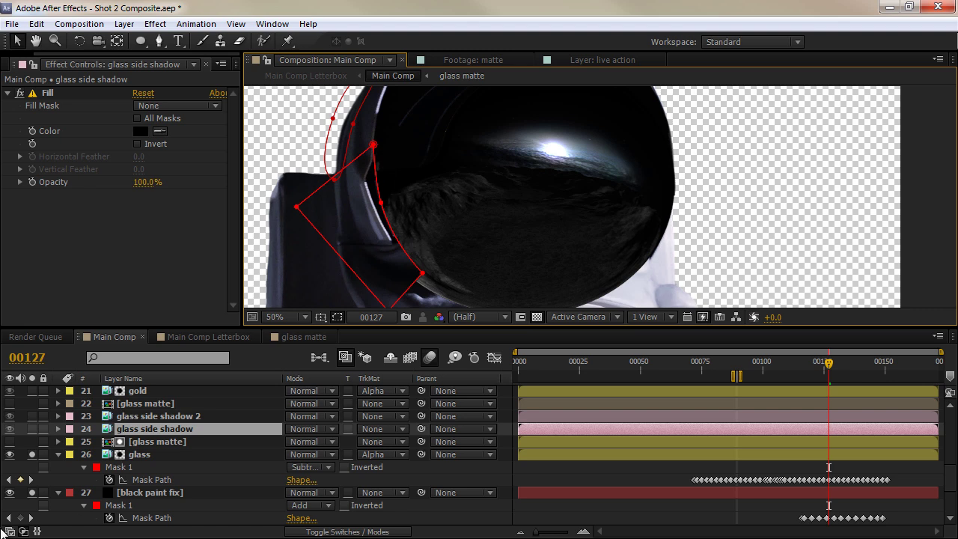
scroll(378, 303, "down", 1)
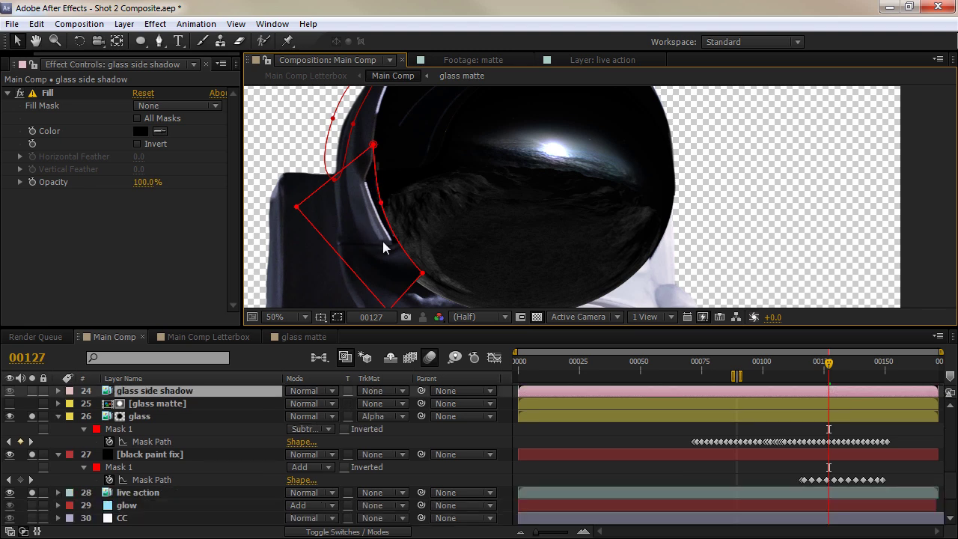
scroll(154, 424, "up", 1)
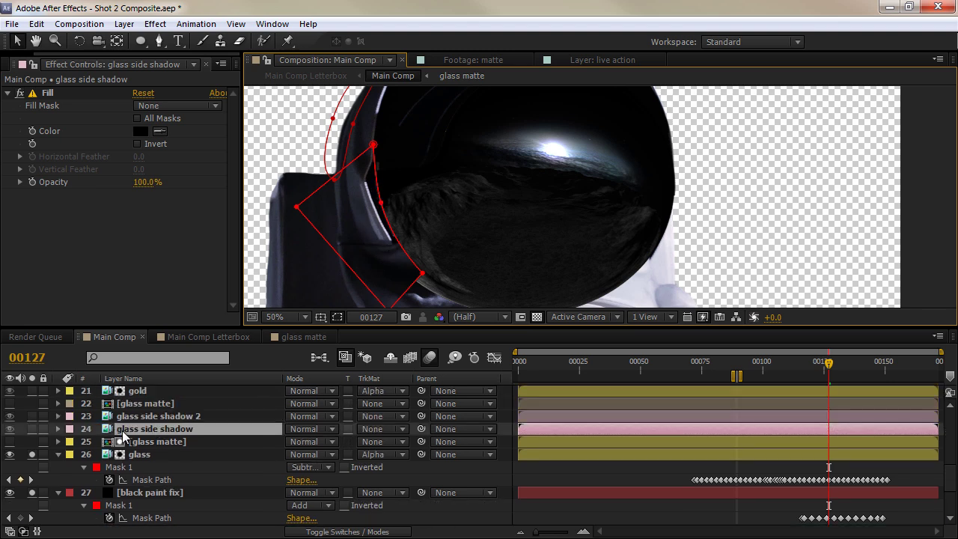
left_click(32, 428)
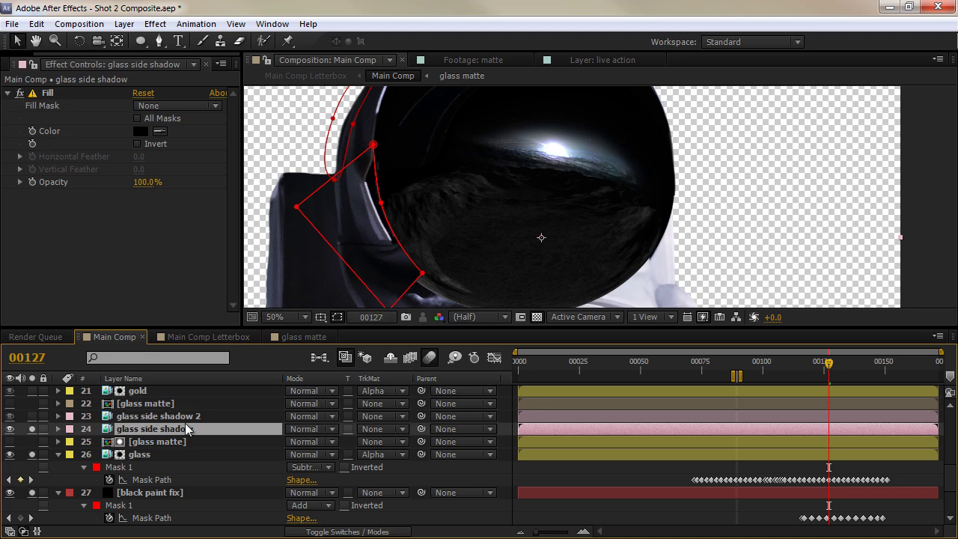
key("m")
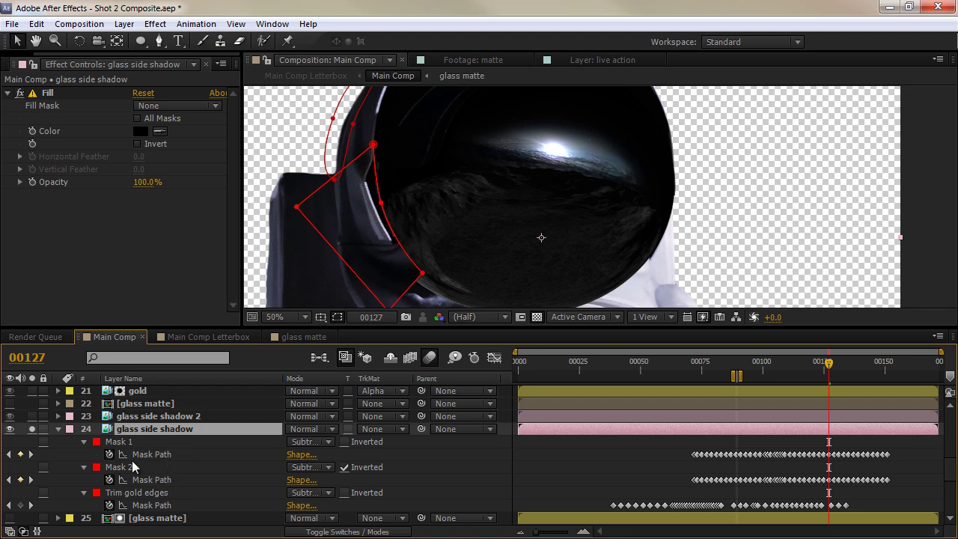
left_click_drag(31, 424, 31, 416)
Solo the gold layer and move to frame 00089.
left_click(58, 429)
key("ctrl+Up")
key("ctrl+Up")
scroll(44, 432, "up", 1)
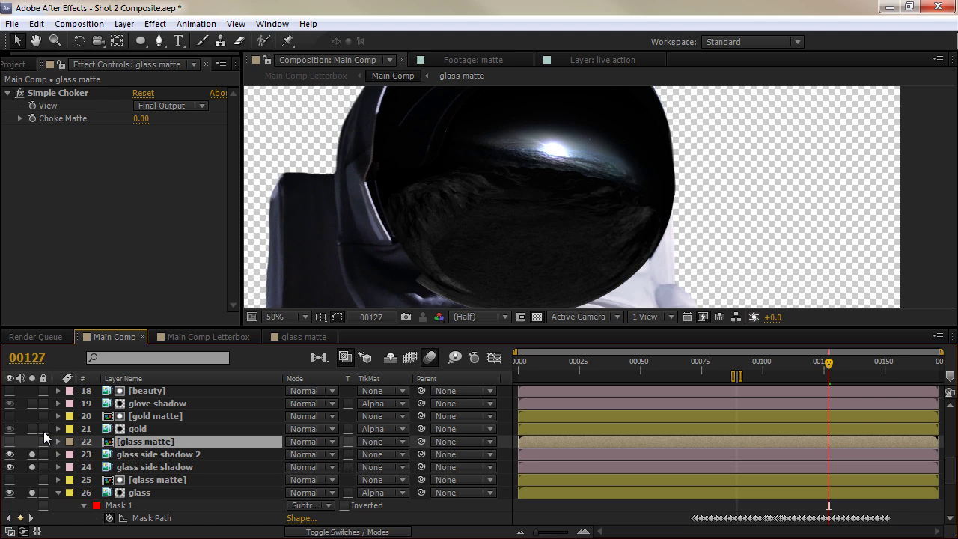
left_click(31, 429)
left_click_drag(487, 214, 477, 240)
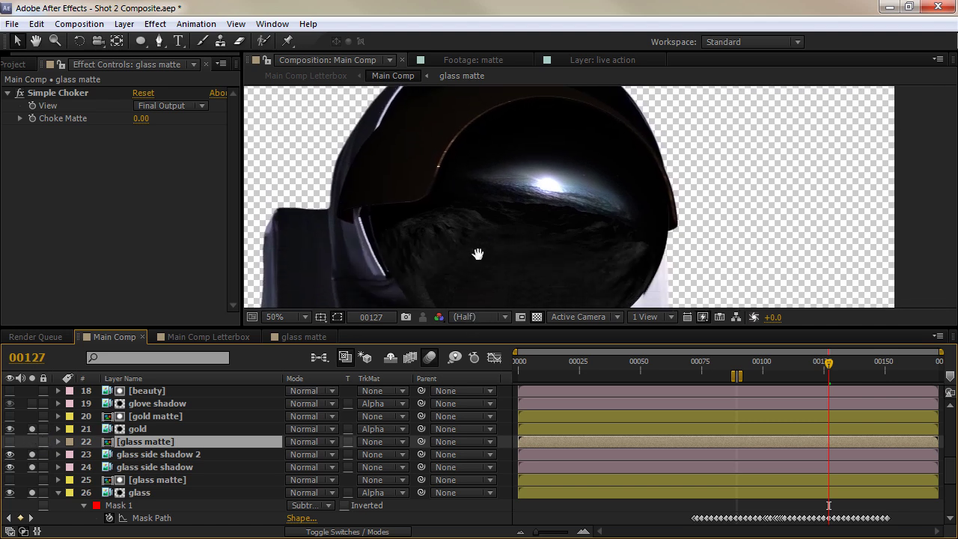
left_click(736, 365)
left_click(738, 367)
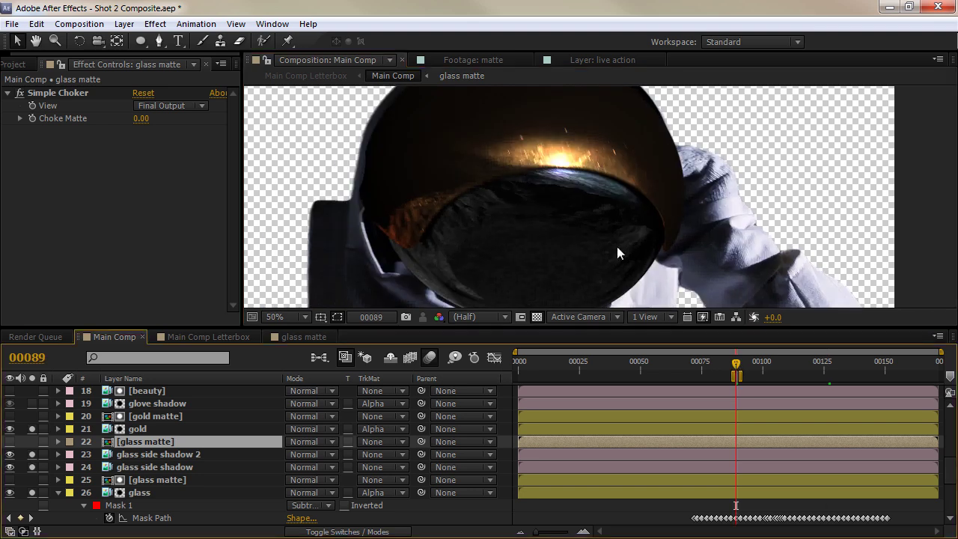
left_click_drag(511, 169, 536, 192)
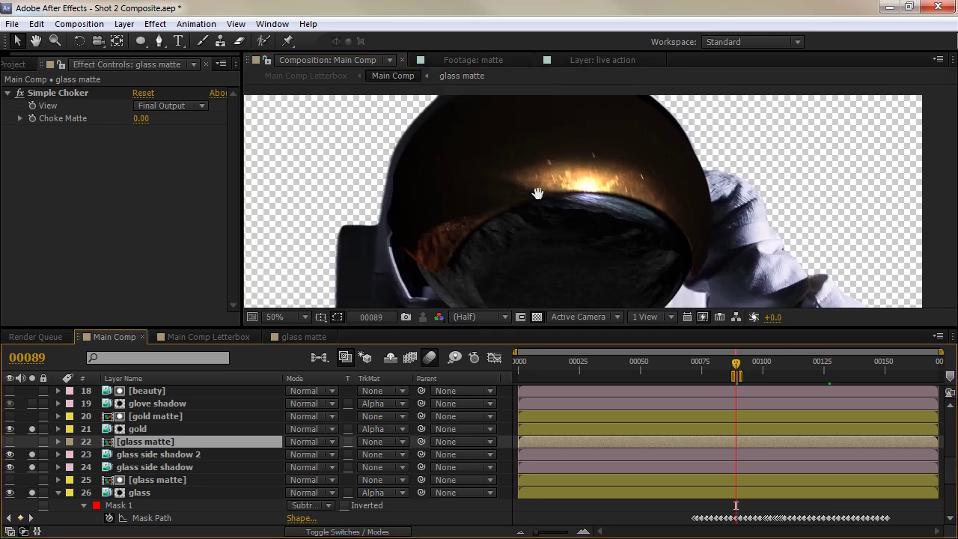
Review gold's out-of-focus effect and inspect the red-channel gold matte precomp before returning to Main Comp.
left_click(125, 430)
scroll(21, 195, "down", 1)
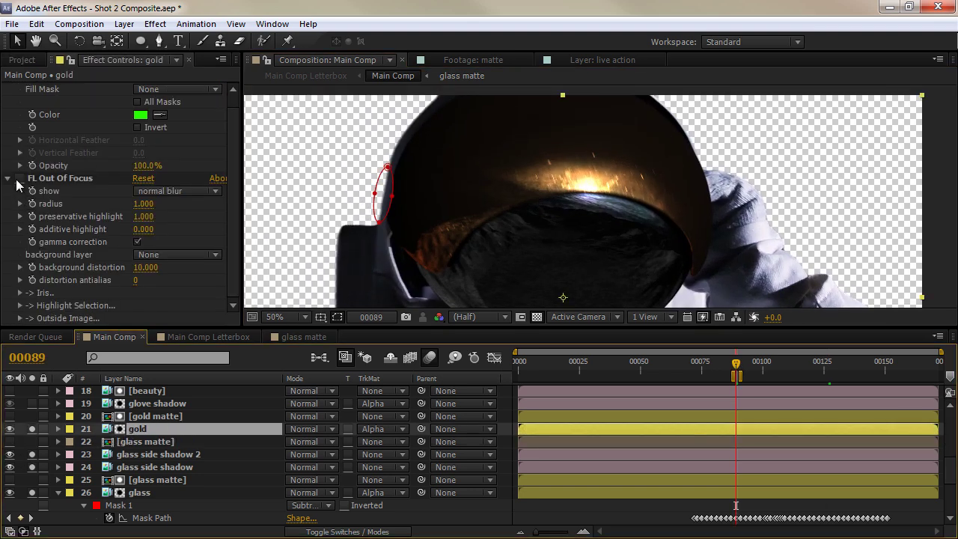
left_click(21, 178)
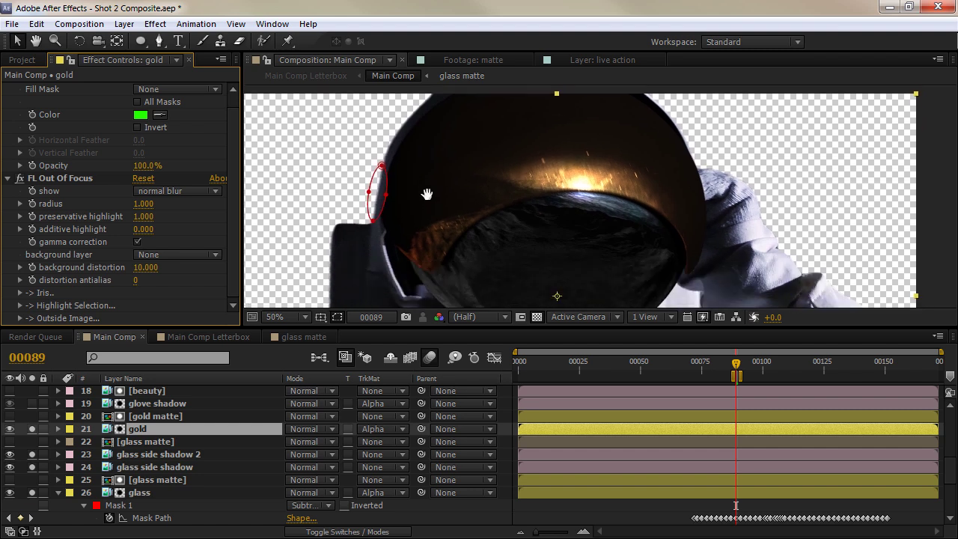
double_click(150, 413)
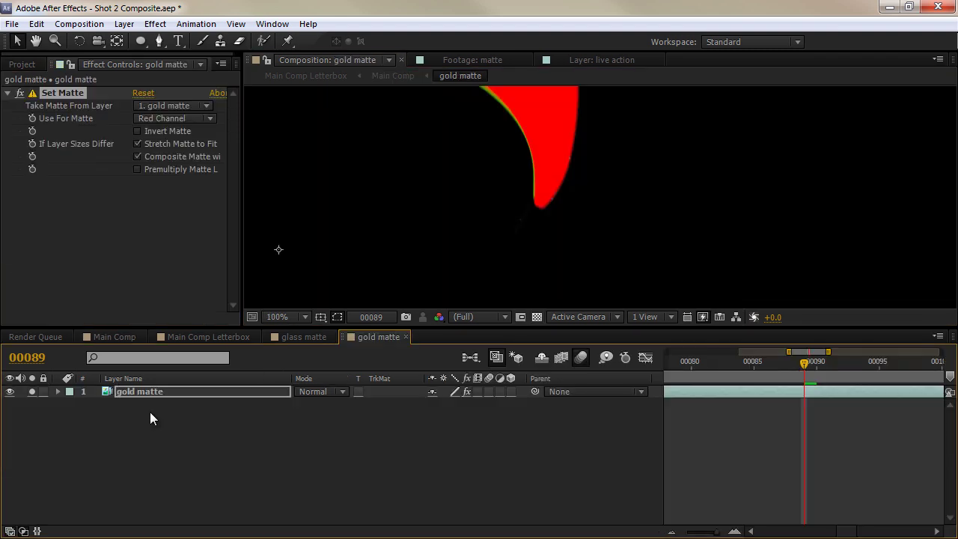
left_click_drag(411, 172, 475, 242)
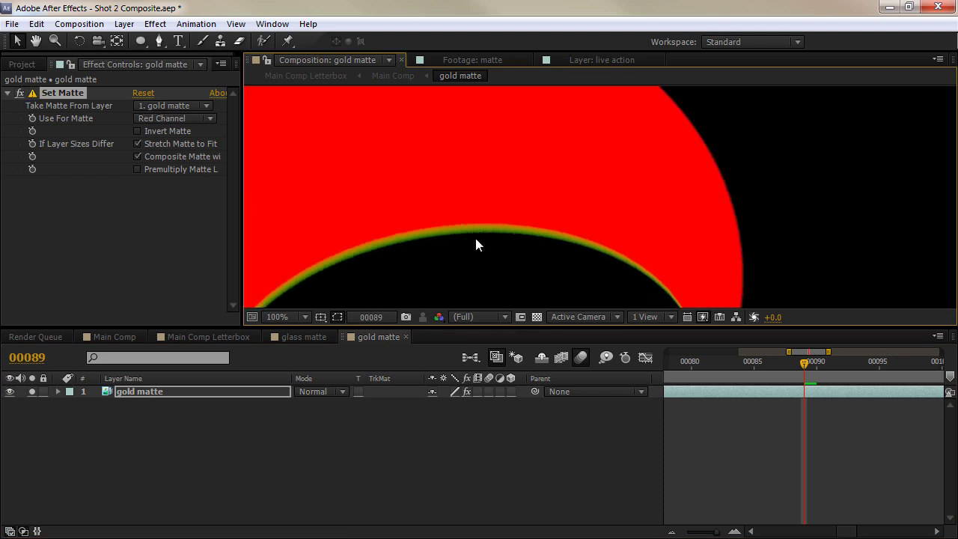
scroll(474, 235, "down", 2)
mouse_move(450, 207)
left_mouse_down()
mouse_move(450, 221)
mouse_move(449, 198)
left_mouse_up()
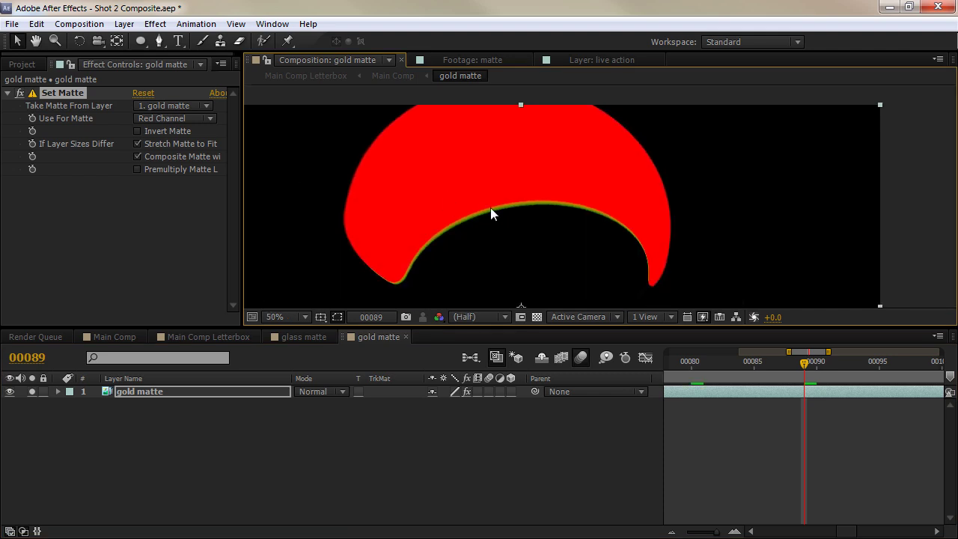
left_click(114, 336)
Solo the glove shadow and glove shadow 2 layers.
left_click(175, 404)
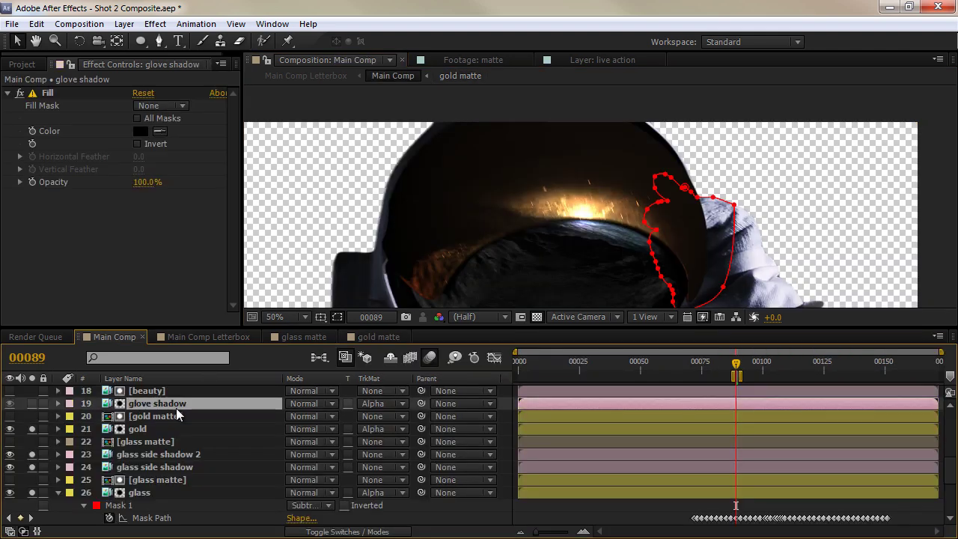
left_click_drag(582, 260, 498, 225)
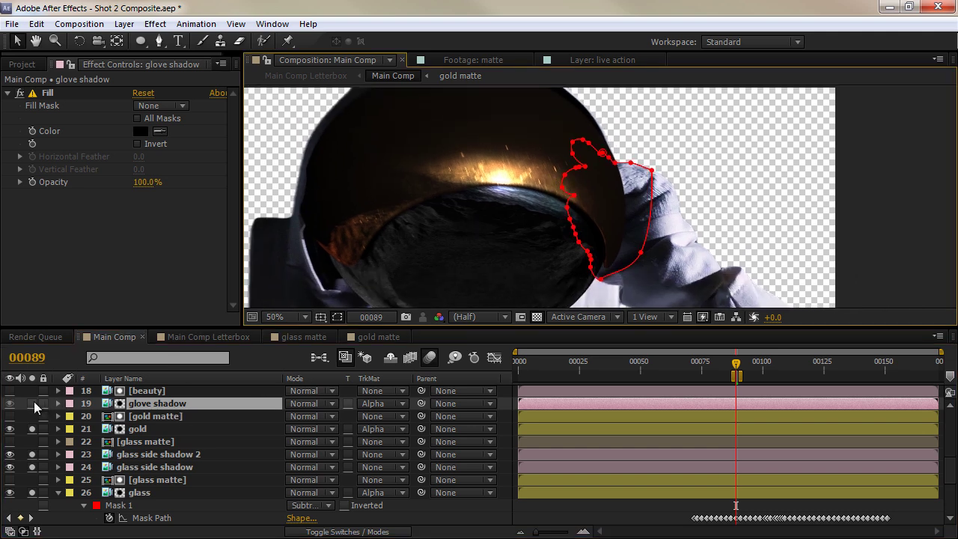
left_click(32, 403)
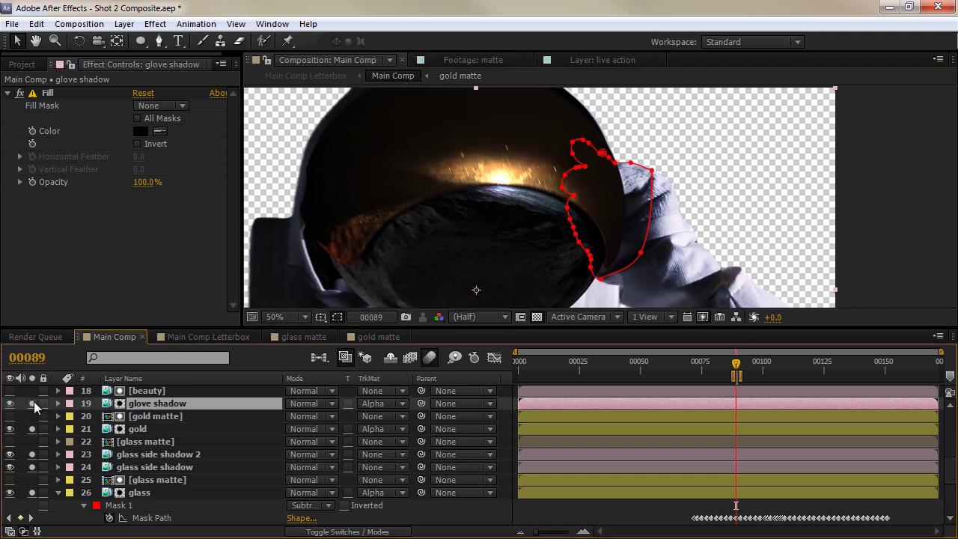
left_click(644, 503)
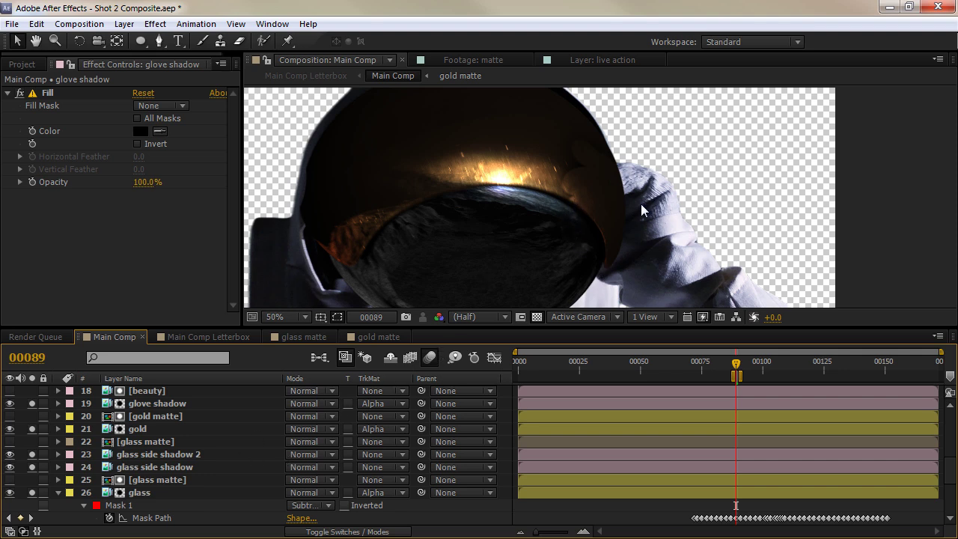
scroll(136, 452, "up", 2)
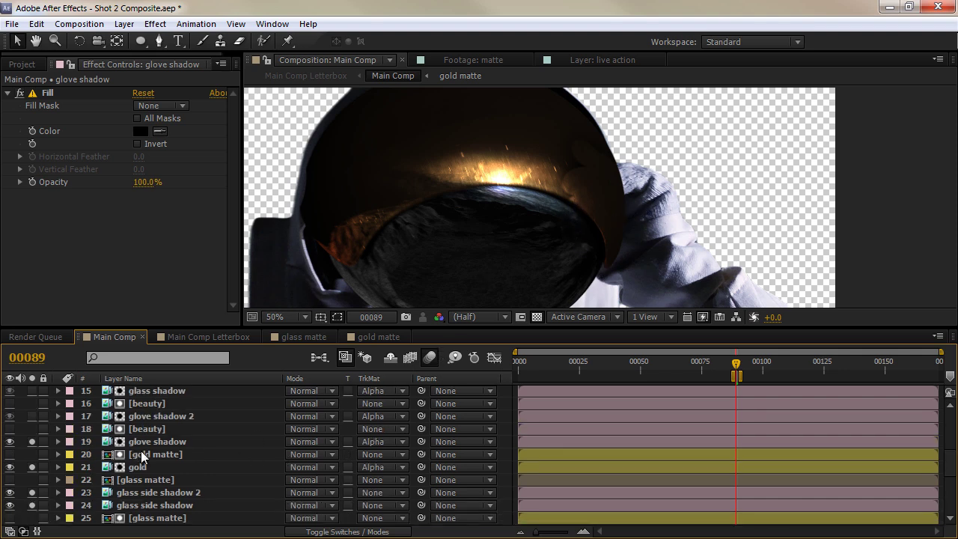
scroll(143, 451, "up", 2)
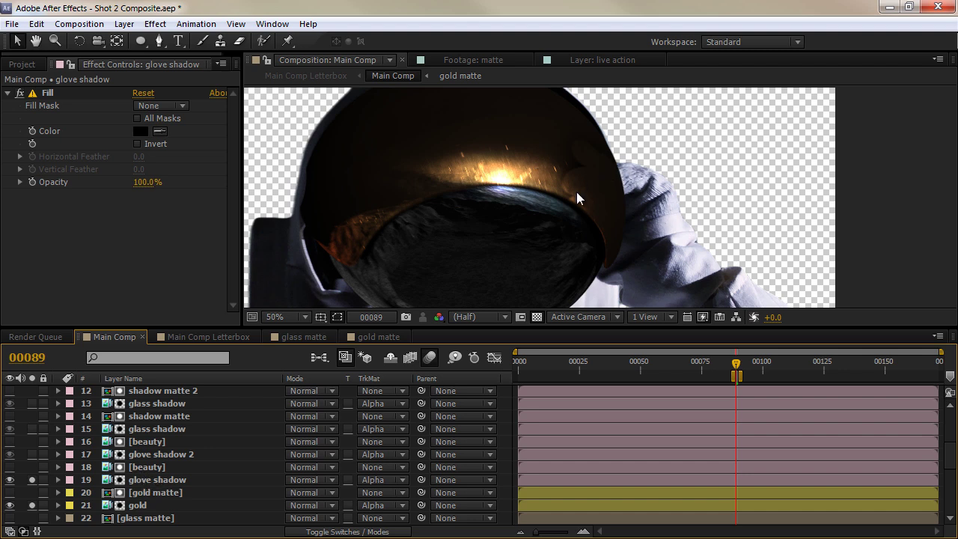
left_click(35, 454)
Solo glass shadow layers 15 and 13, then solo the face layer.
left_click(32, 429)
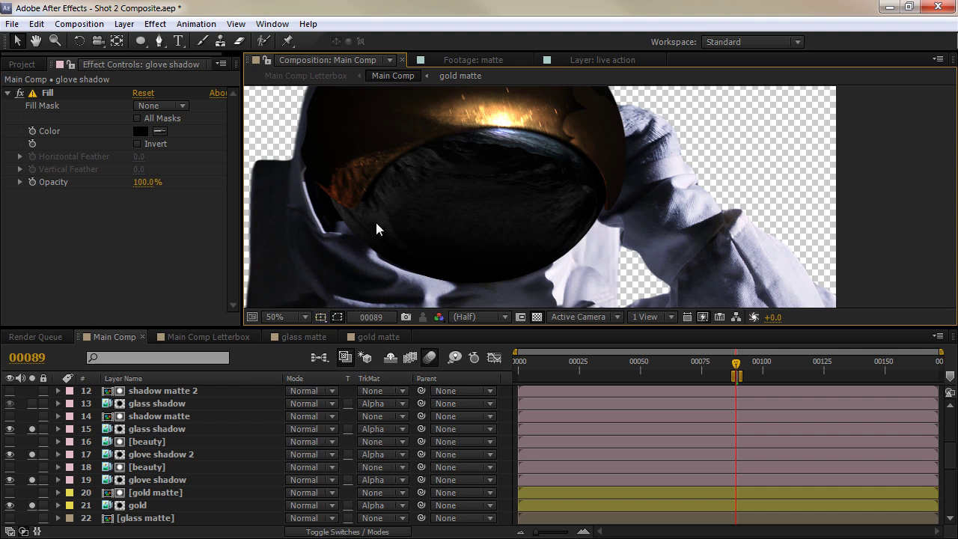
left_click(31, 429)
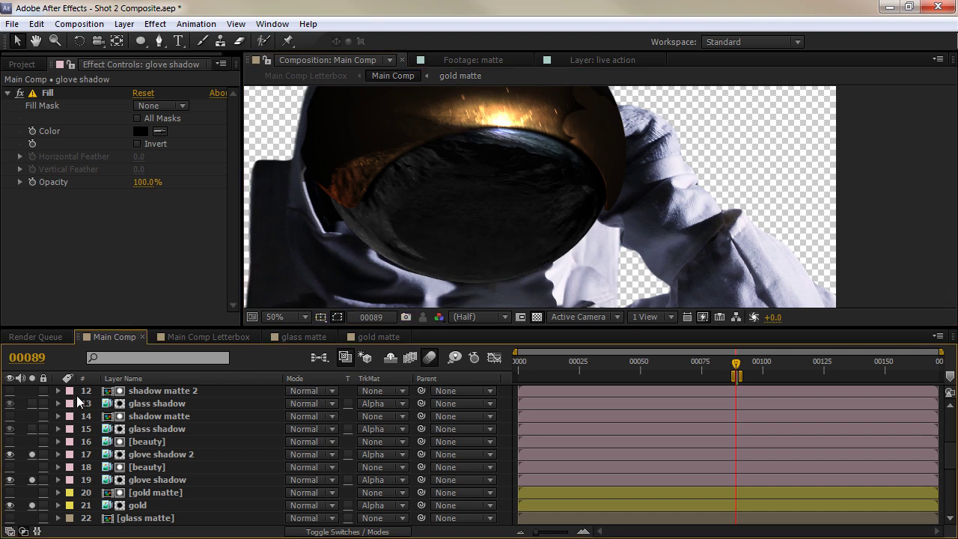
left_click(31, 429)
left_click(32, 404)
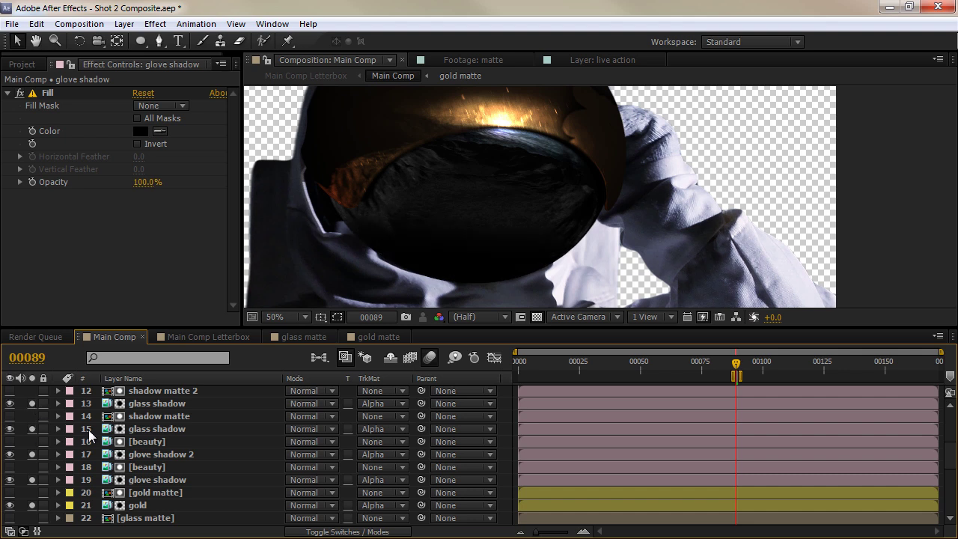
scroll(89, 430, "up", 1)
left_click(52, 441)
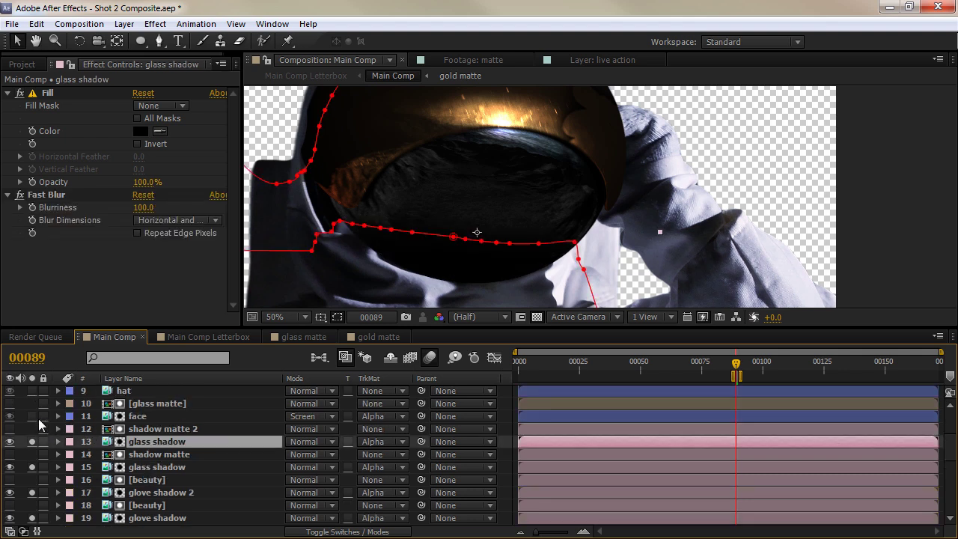
left_click(33, 417)
Select the face layer to show its mask and toggle its solo off and on to compare.
left_click(169, 417)
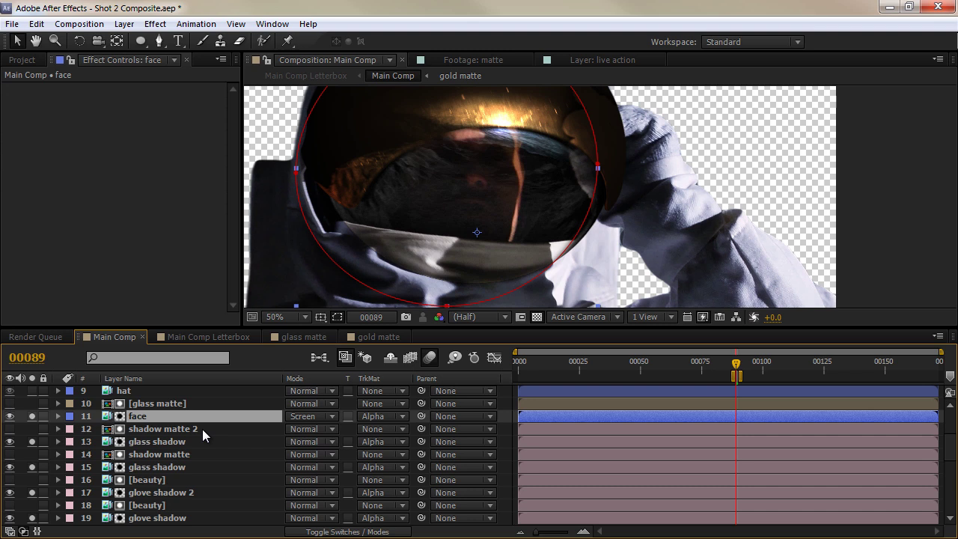
left_click_drag(510, 138, 548, 157)
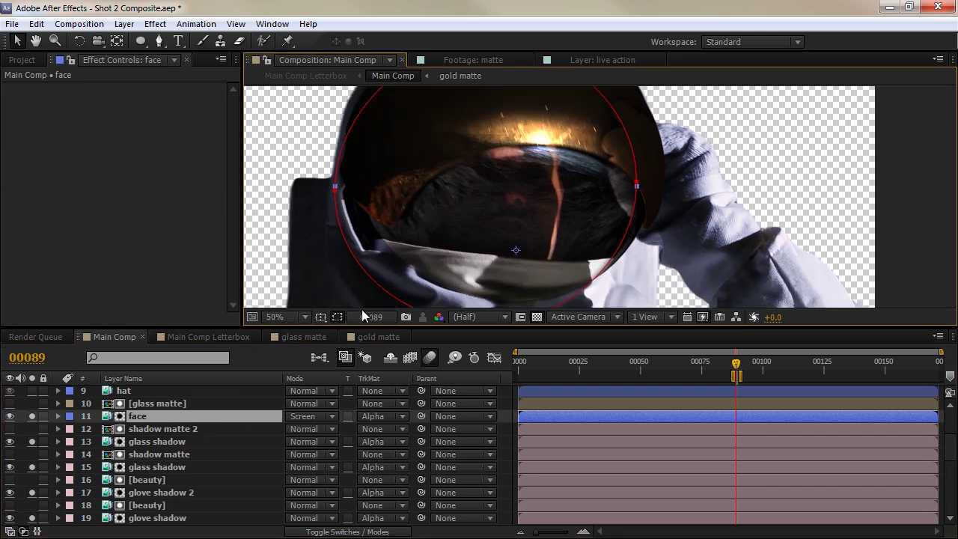
left_click_drag(482, 177, 459, 177)
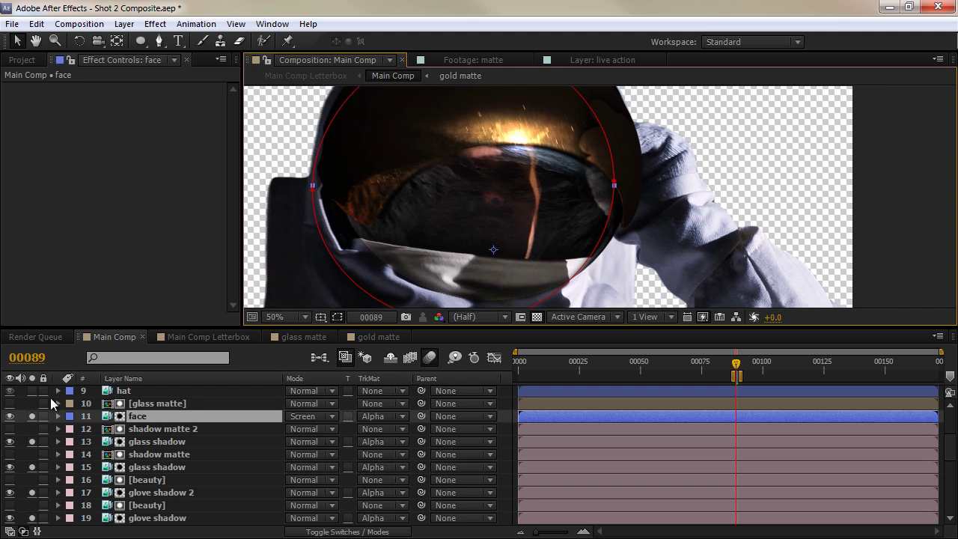
left_click(32, 415)
left_click(31, 416)
left_click(32, 416)
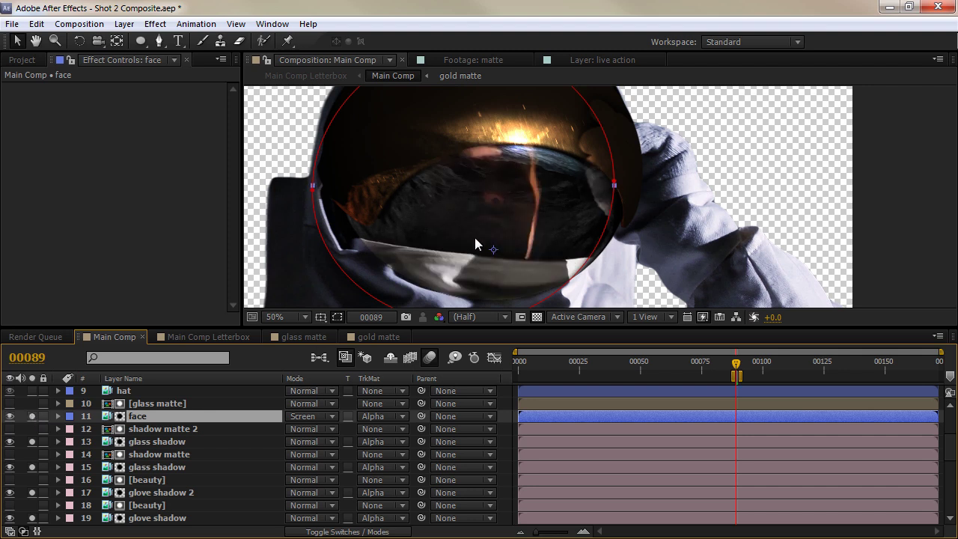
Go to frame 00115, try Add blending on face, then revert to Screen.
left_click(740, 362)
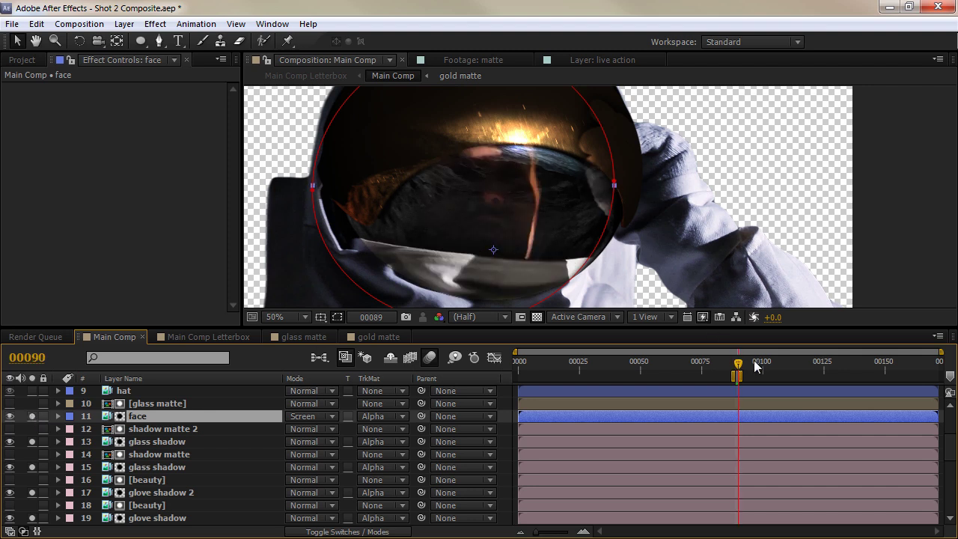
left_click(801, 362)
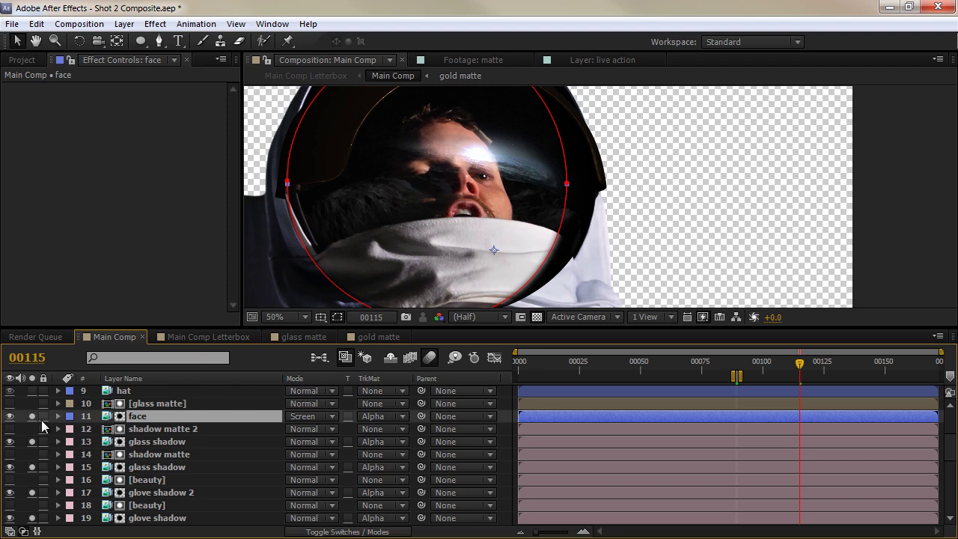
left_click(303, 421)
left_click(359, 185)
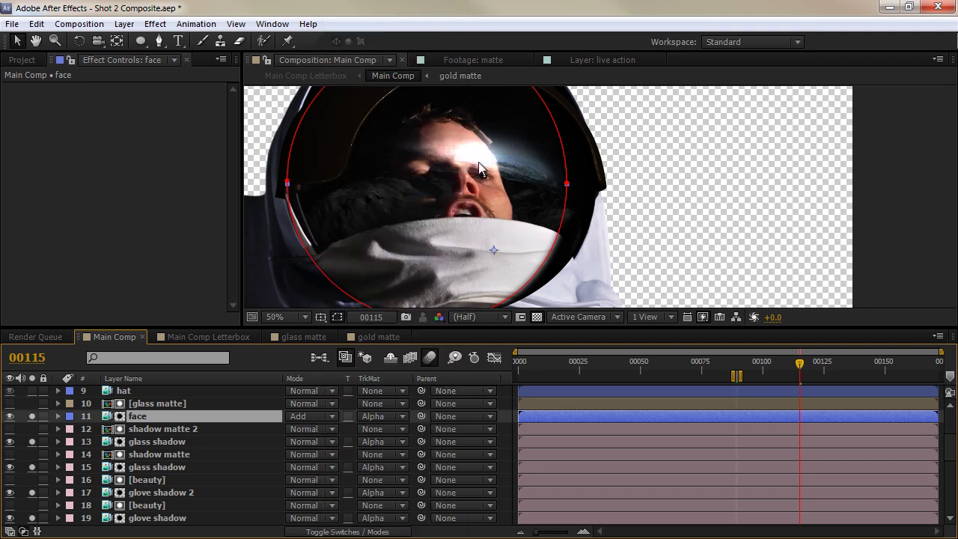
key("ctrl+z")
scroll(148, 437, "up", 1)
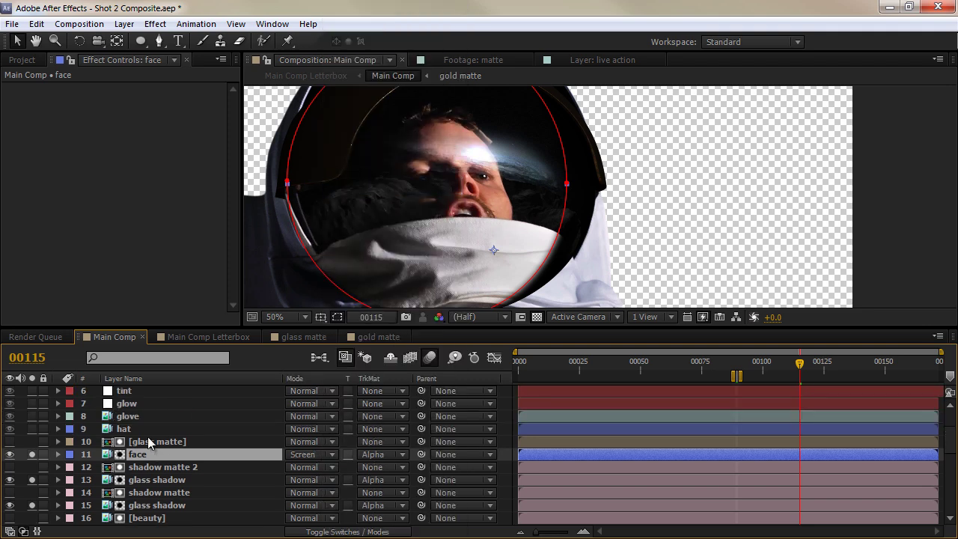
Solo layer 9 hat, toggling it to compare, and inspect its helmet-edge mask at frame 00089.
left_click(59, 426)
left_click(35, 426)
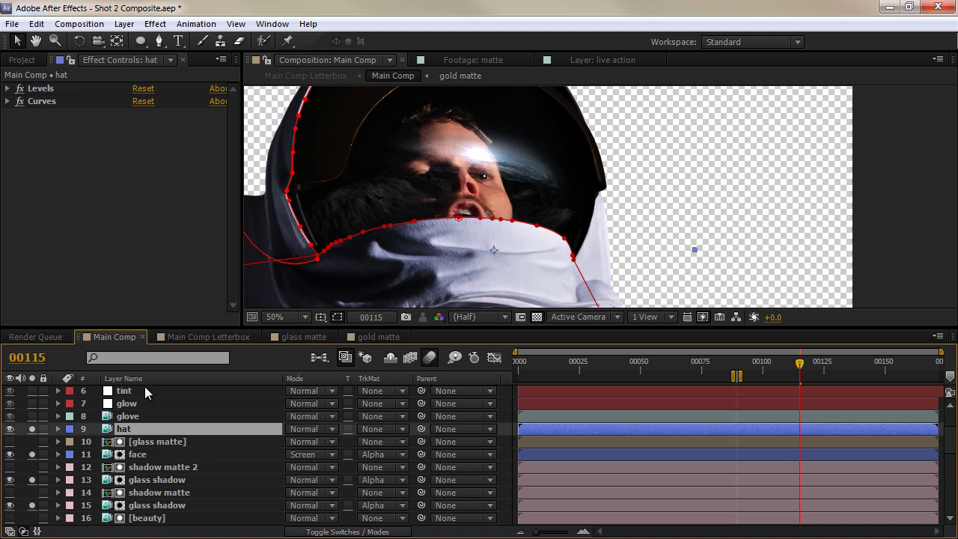
left_click(32, 427)
left_click(32, 427)
scroll(538, 193, "down", 1)
scroll(466, 175, "up", 1)
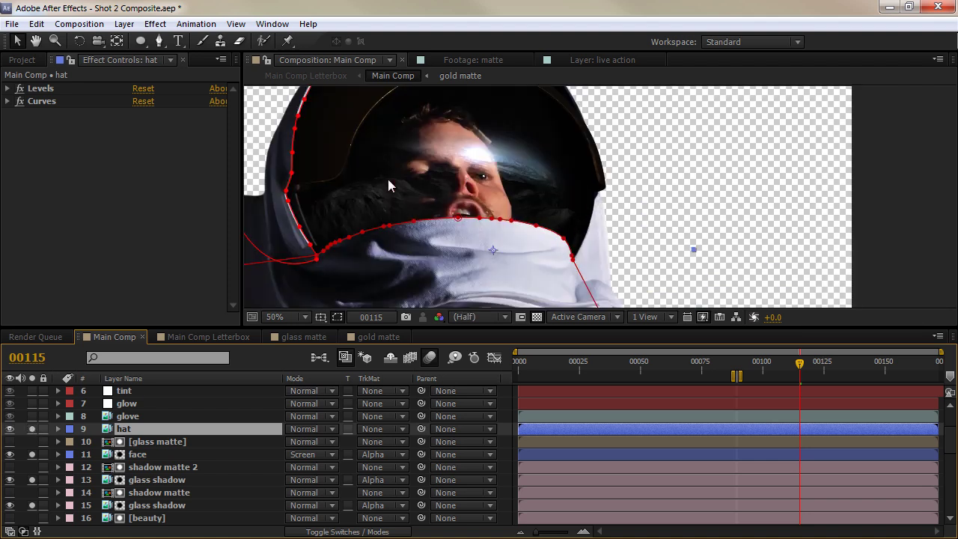
left_click(736, 365)
left_click_drag(490, 219, 498, 266)
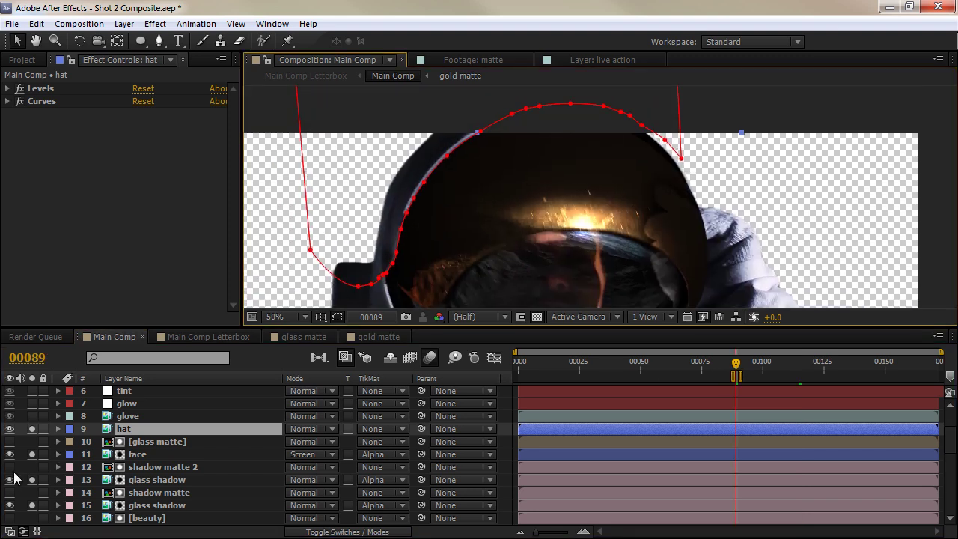
left_click(33, 430)
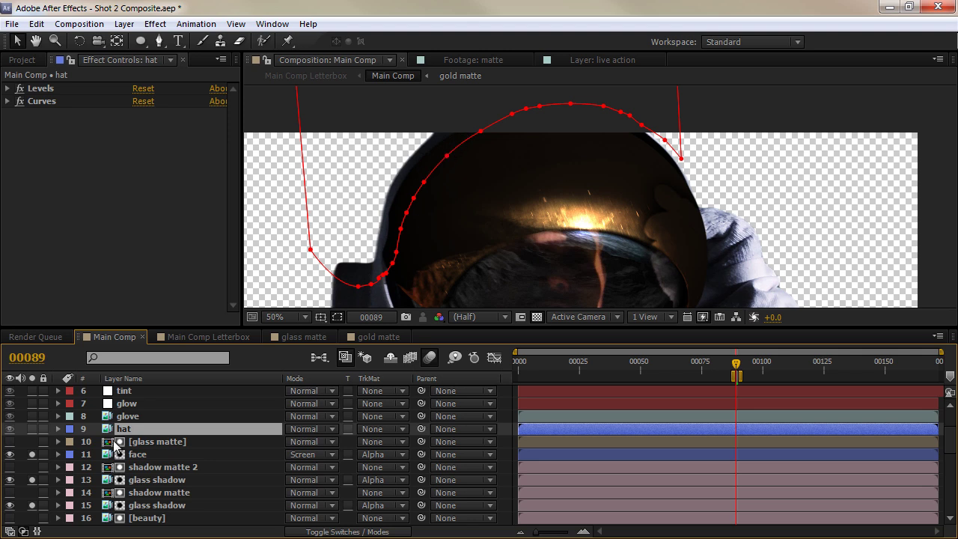
left_click(32, 428)
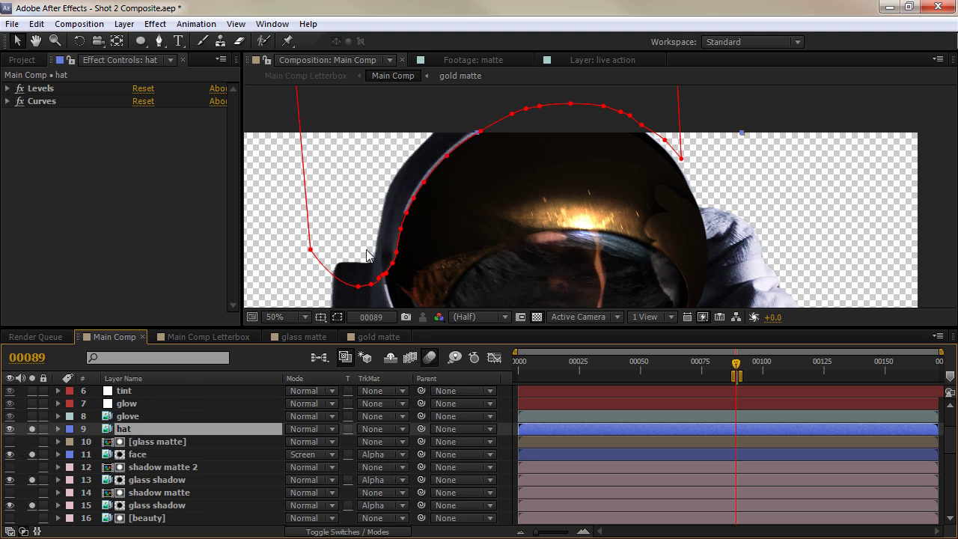
Solo layer 8 glove, with Levels Gamma 0.80, and frame the gloved hand over the visor.
left_click(127, 416)
left_click_drag(485, 291, 343, 243)
left_click(33, 417)
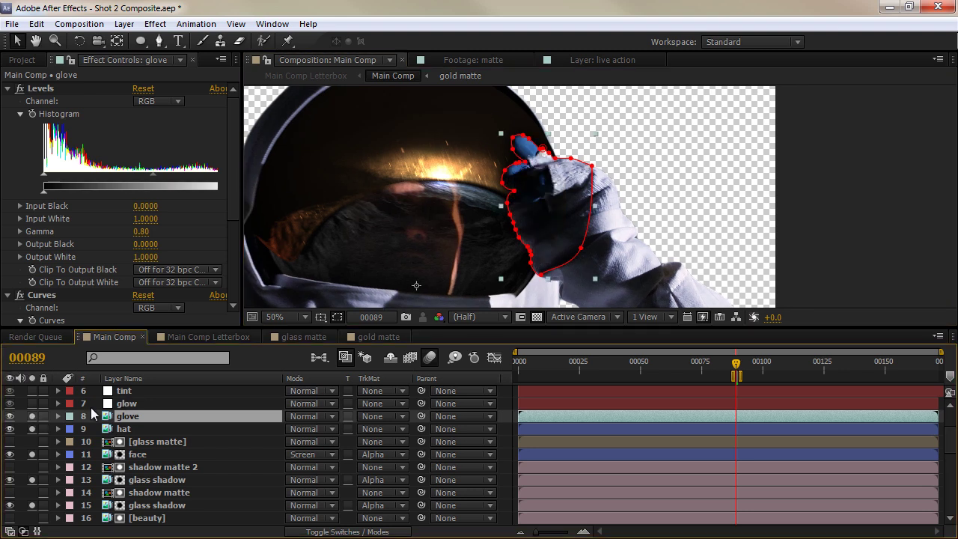
left_click(806, 211)
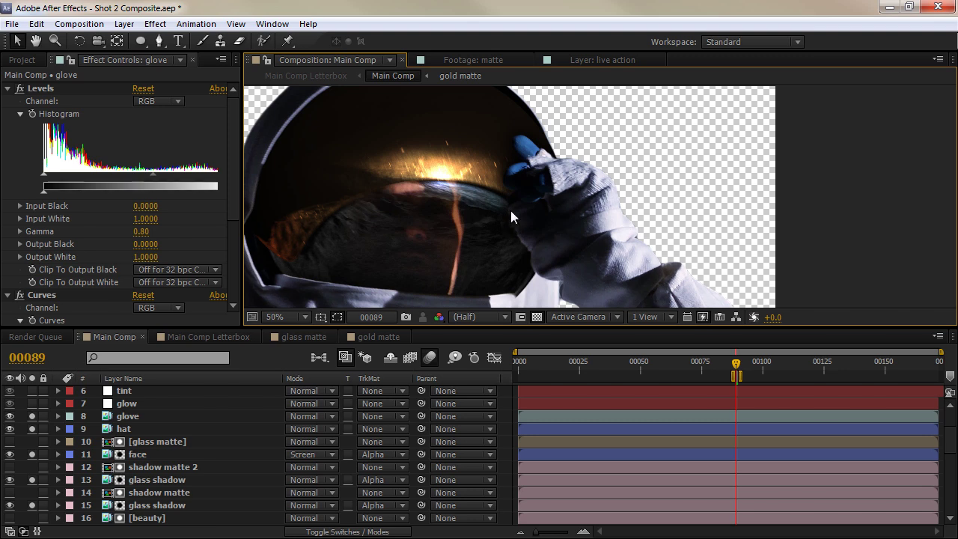
left_click_drag(470, 198, 539, 212)
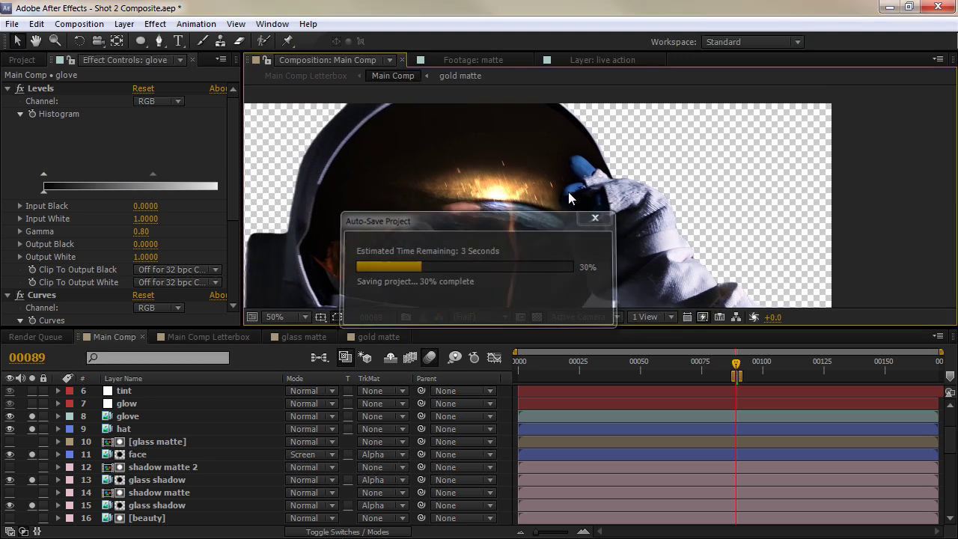
scroll(210, 412, "down", 2)
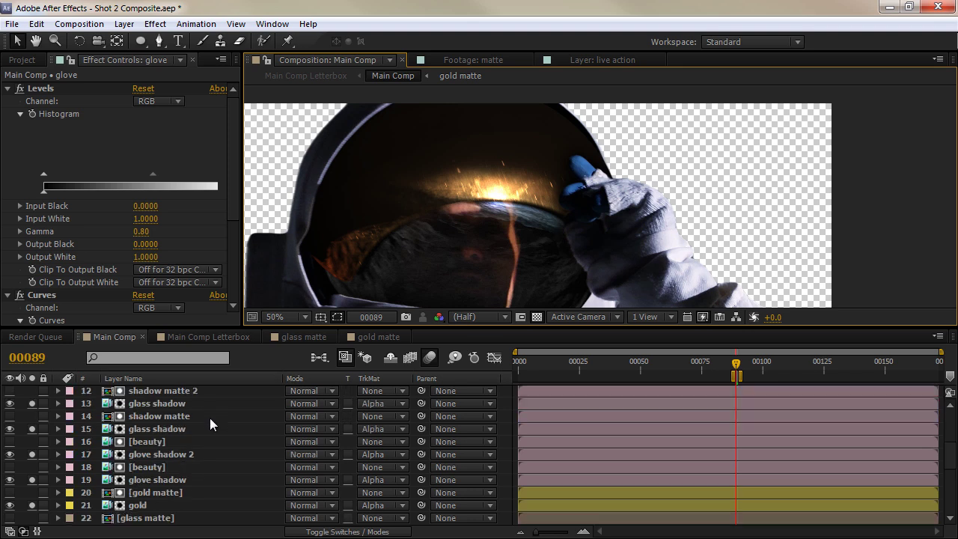
Solo layer 32 Stars to show the starfield behind the astronaut.
scroll(209, 417, "up", 4)
scroll(179, 471, "down", 8)
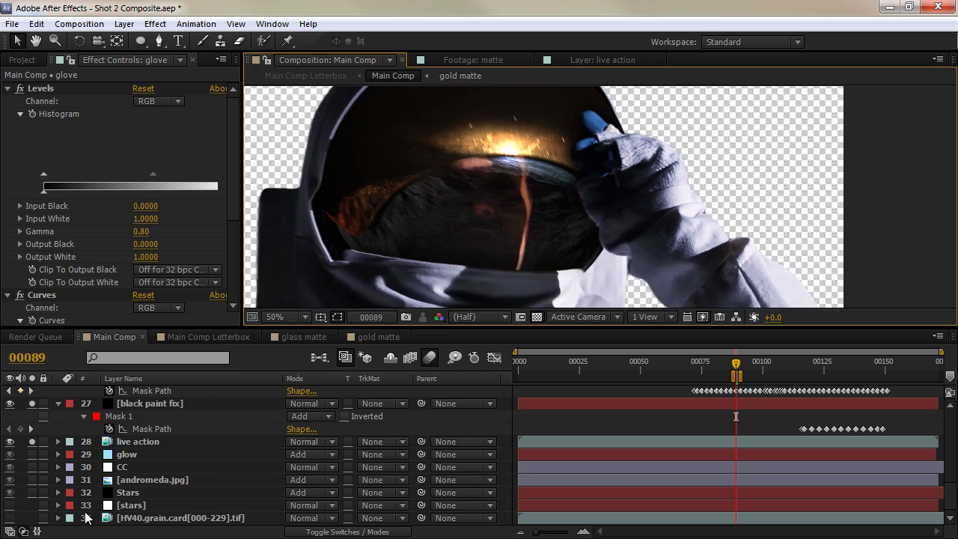
left_click(31, 493)
left_click_drag(704, 211, 663, 251)
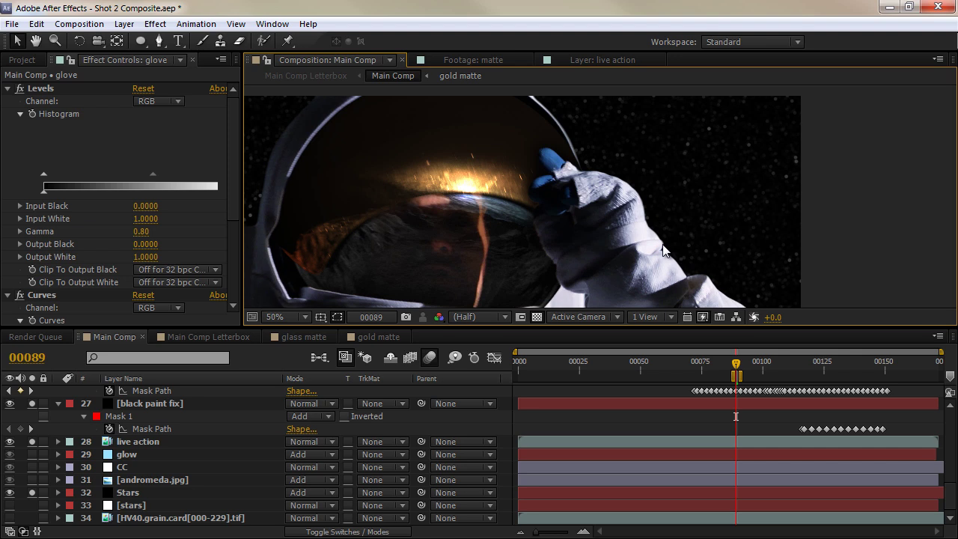
Select the Stars layer and inspect its Levels settings in Effect Controls.
left_click(132, 494)
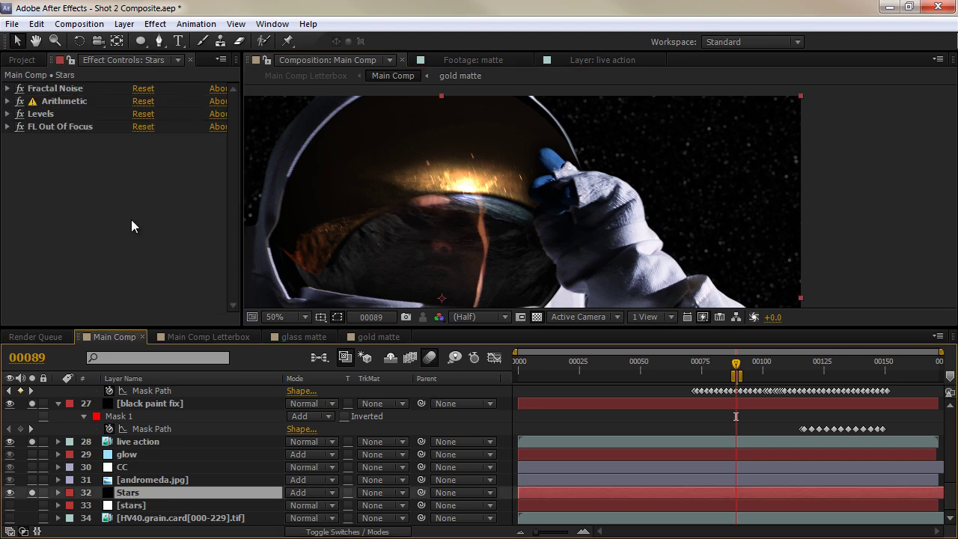
left_click(8, 114)
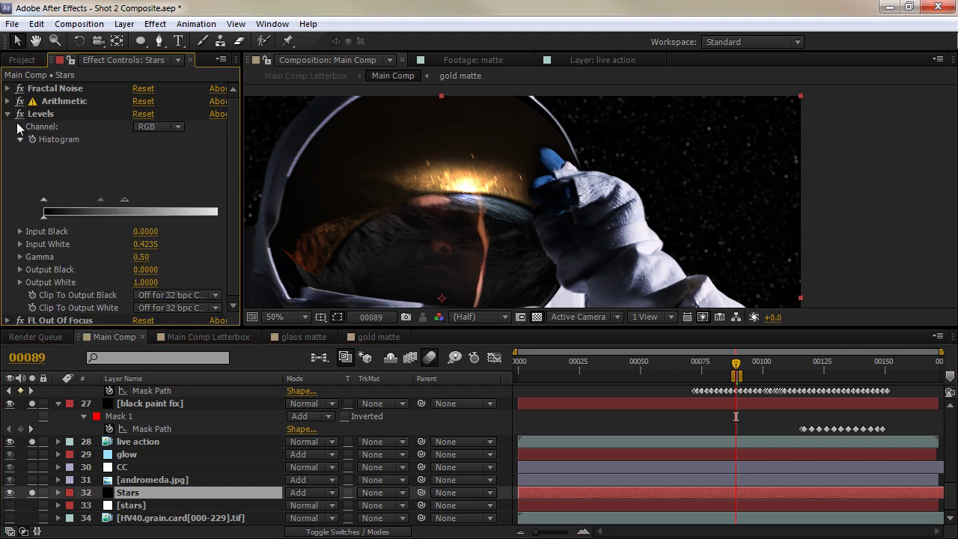
left_click(9, 115)
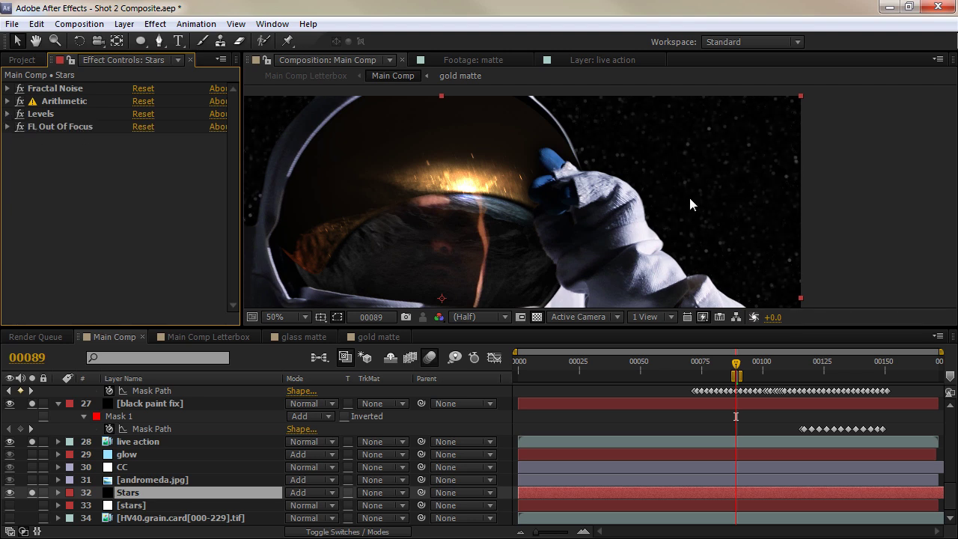
left_click_drag(494, 218, 549, 217)
Solo andromeda.jpg and toggle its solo to compare the graded space backdrop.
left_click(152, 480)
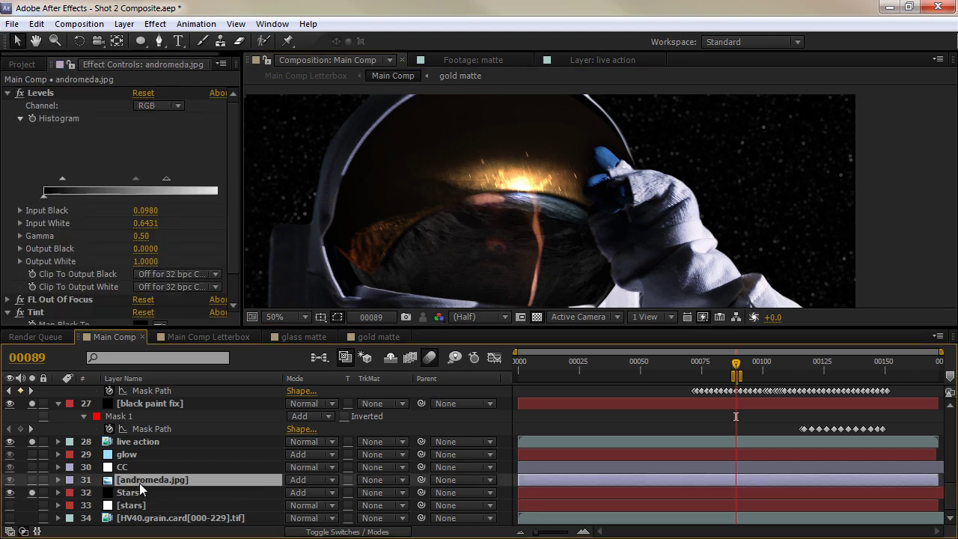
left_click(32, 479)
left_click_drag(674, 191, 696, 138)
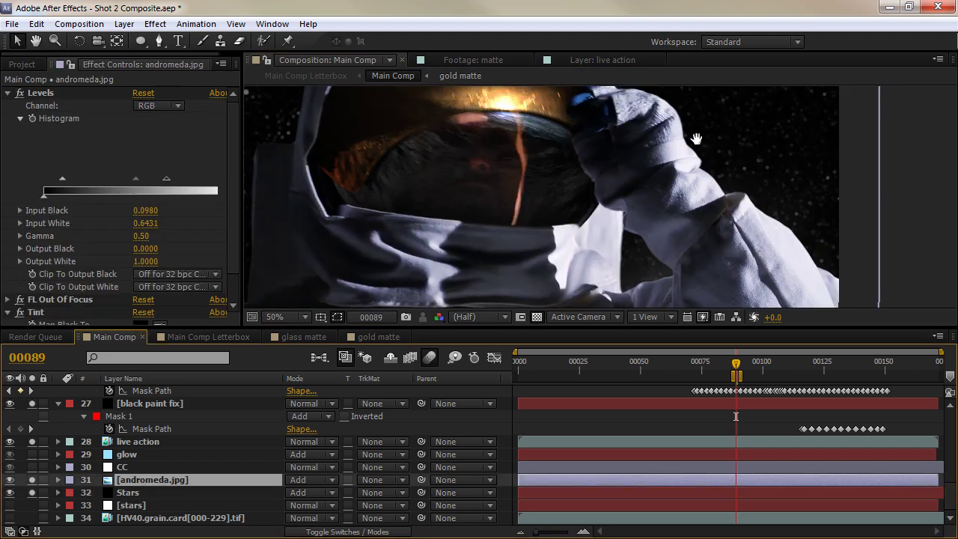
left_click(33, 479)
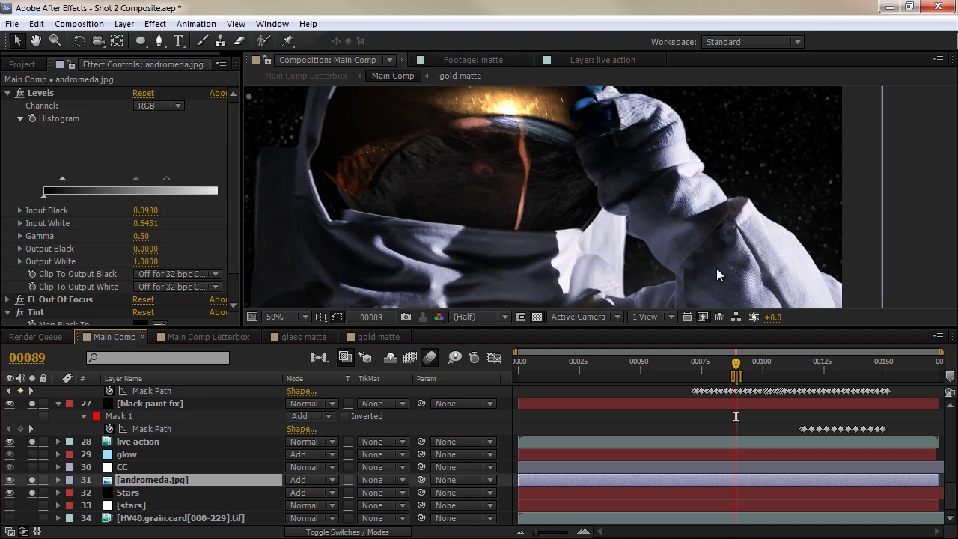
left_click_drag(594, 289, 718, 265)
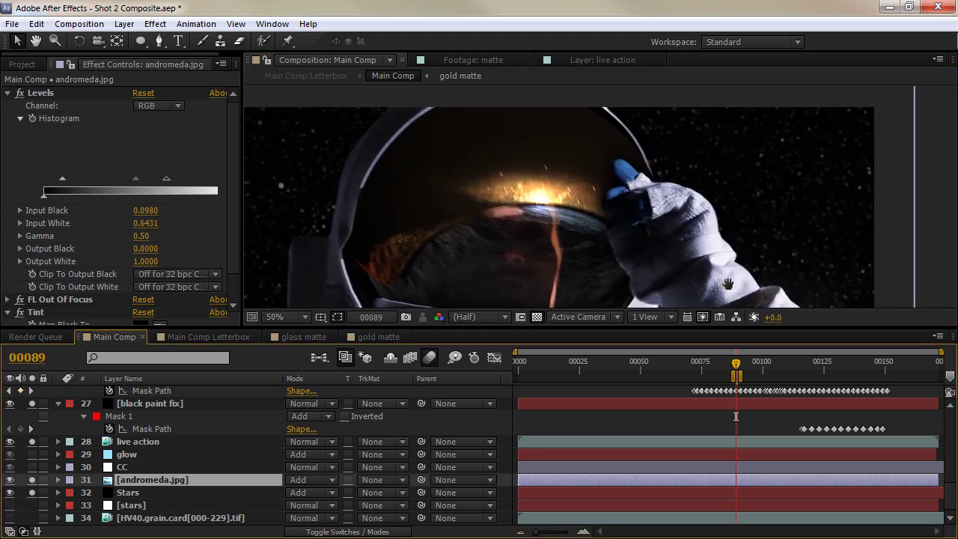
Solo the CC and glow layers, reviewing CC's Curves and glow's Tint at 100.0%.
left_click(148, 467)
left_click_drag(32, 455, 33, 463)
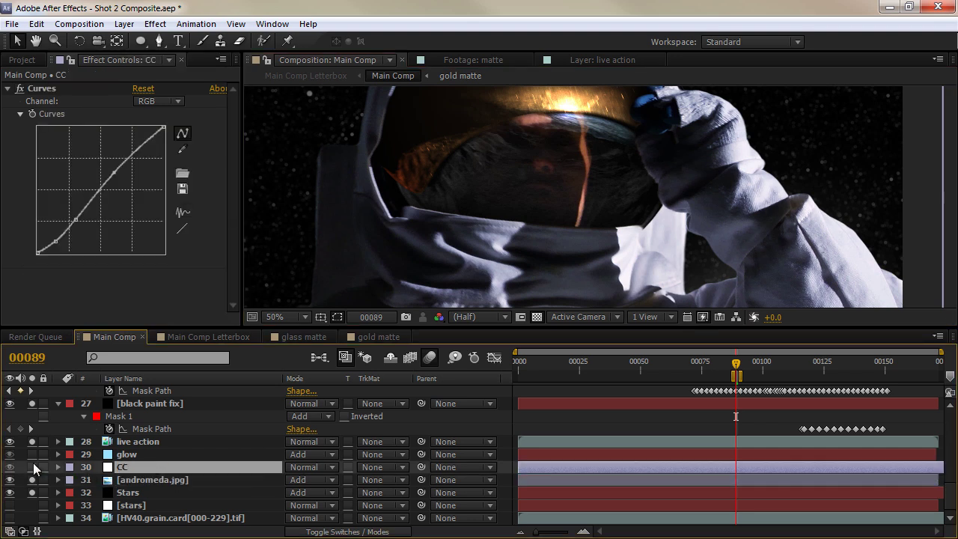
left_click_drag(655, 260, 664, 202)
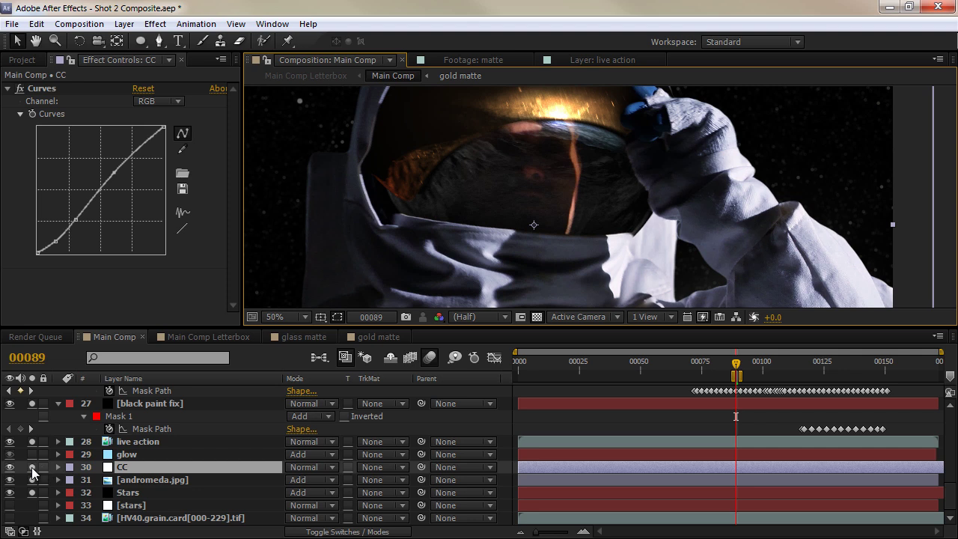
left_click_drag(548, 244, 546, 250)
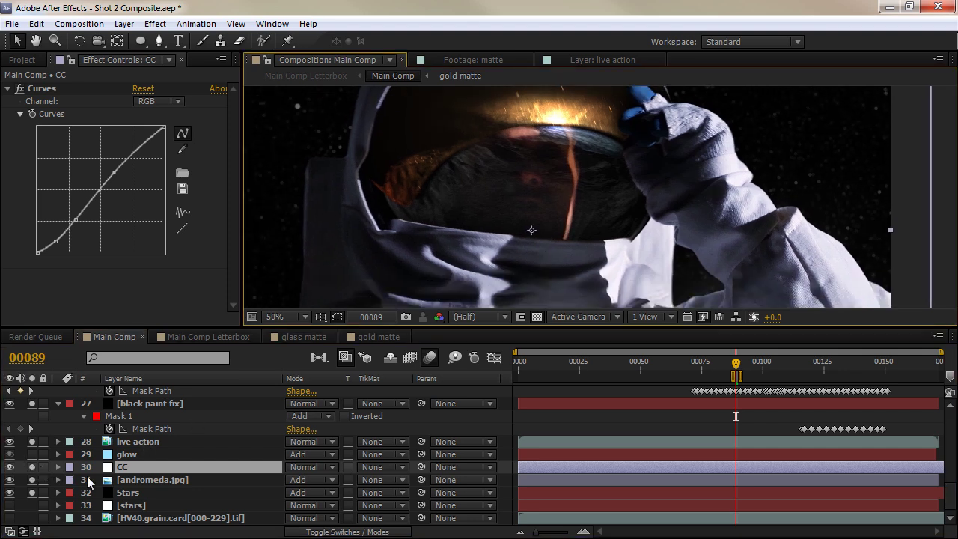
left_click(130, 454)
Solo layer 29 glow and confirm its Tint's Map White To stays FFFFFF.
left_click(31, 454)
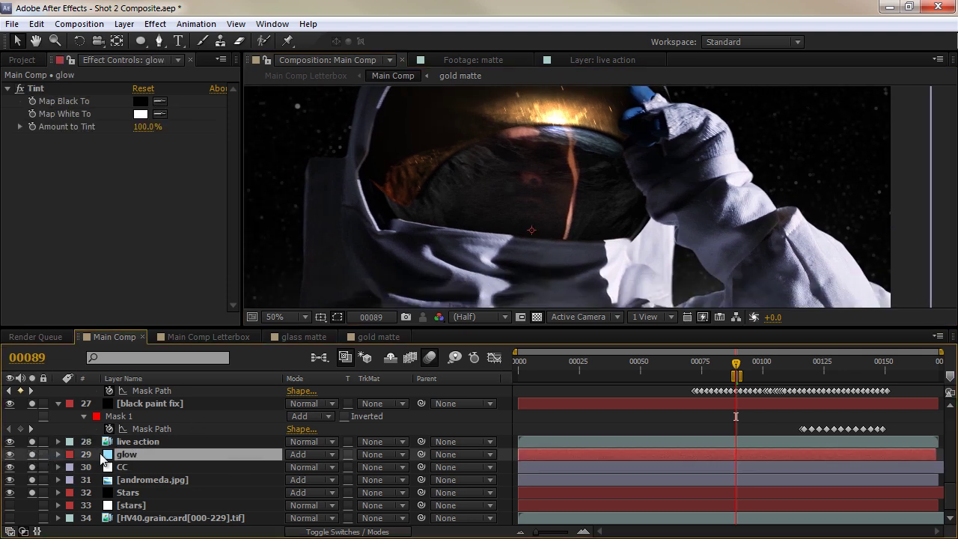
left_click_drag(372, 218, 438, 172)
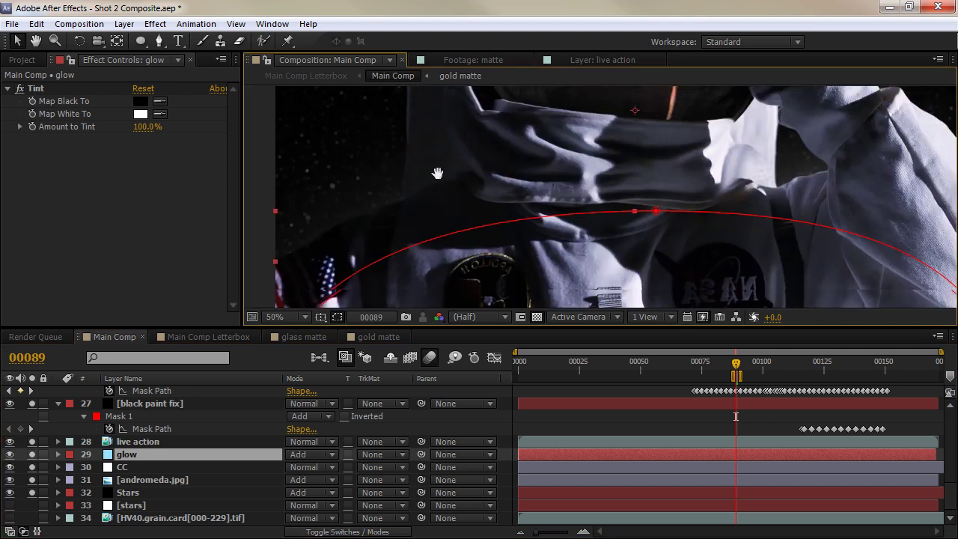
scroll(520, 203, "down", 2)
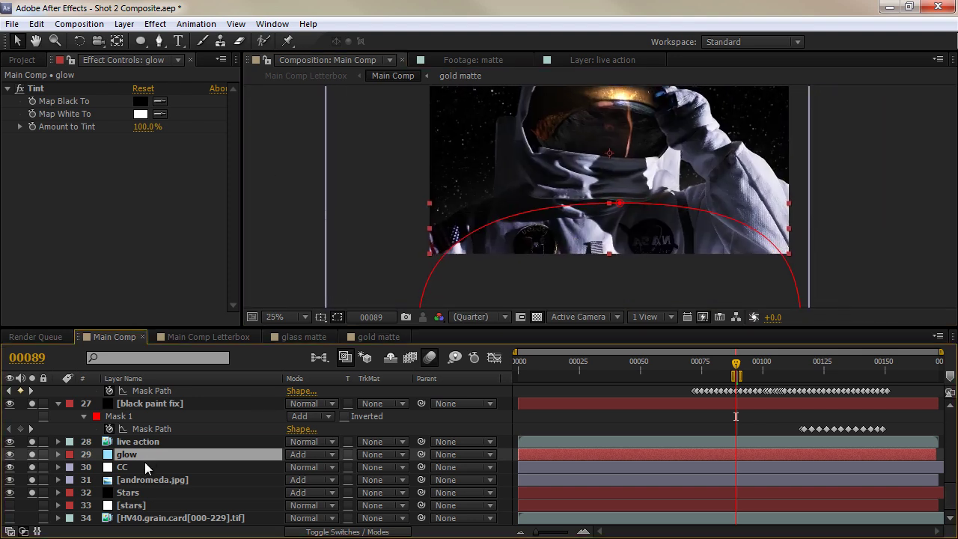
left_click(146, 119)
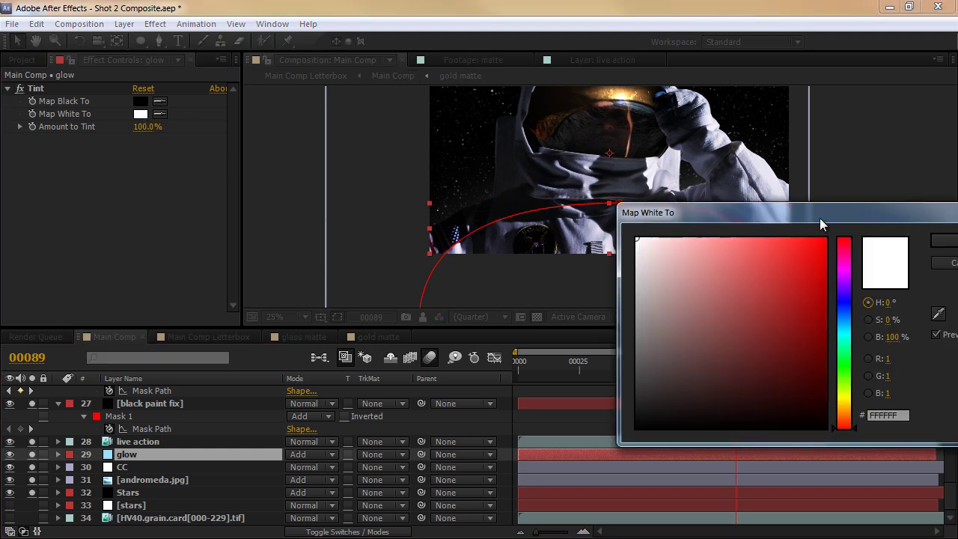
left_click_drag(819, 218, 693, 221)
left_click(813, 243)
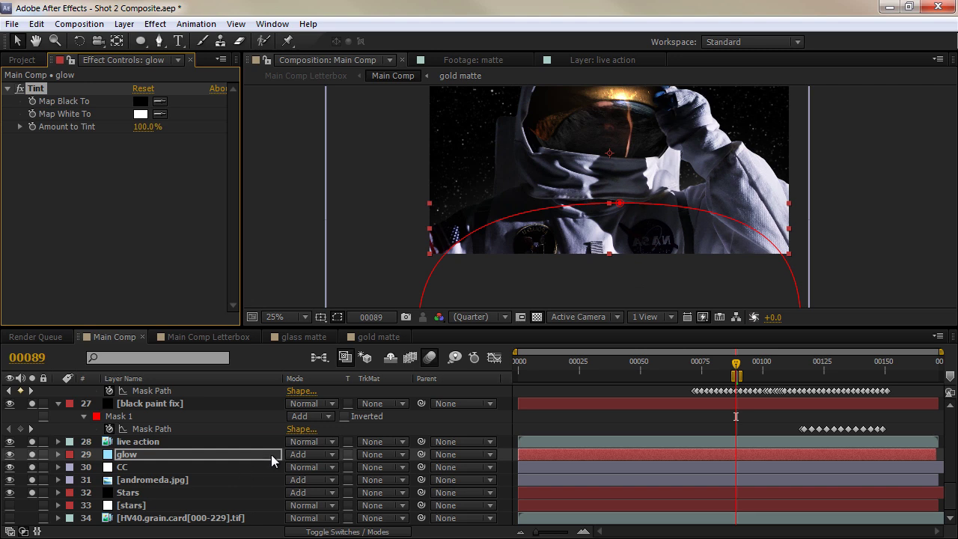
left_click(32, 457)
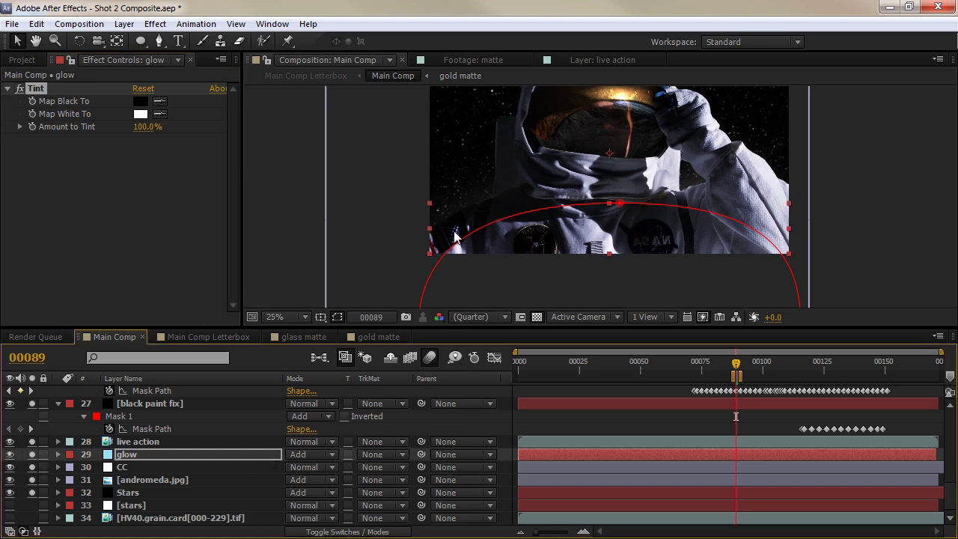
Select layer 7 glow and toggle its Solo off and on to compare.
left_click(393, 219)
scroll(393, 219, "up", 1)
scroll(184, 462, "up", 8)
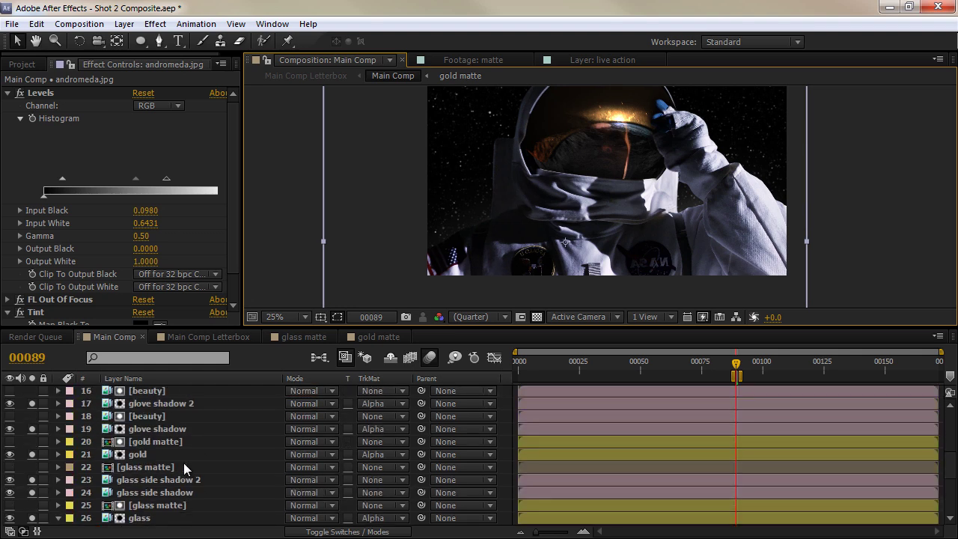
scroll(183, 463, "up", 2)
left_click(80, 468)
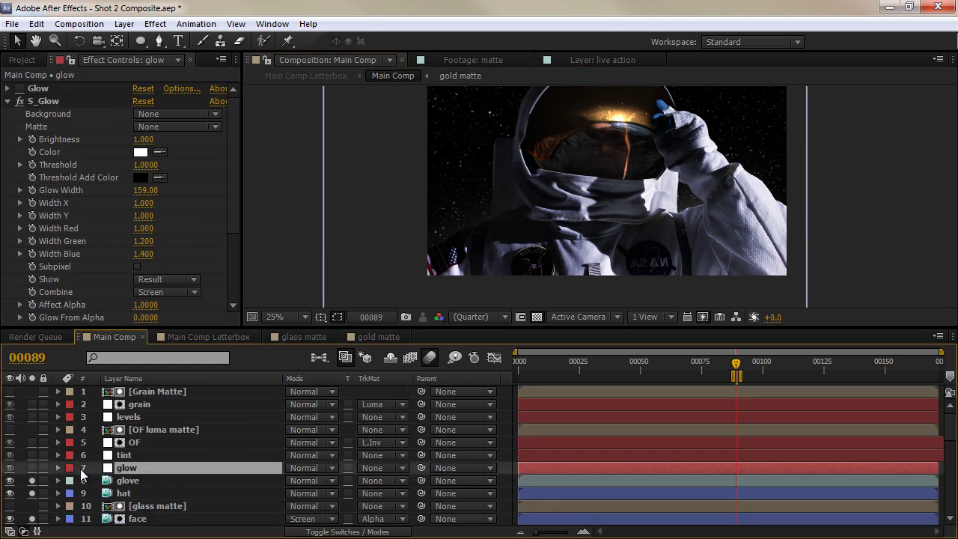
left_click_drag(518, 264, 492, 280)
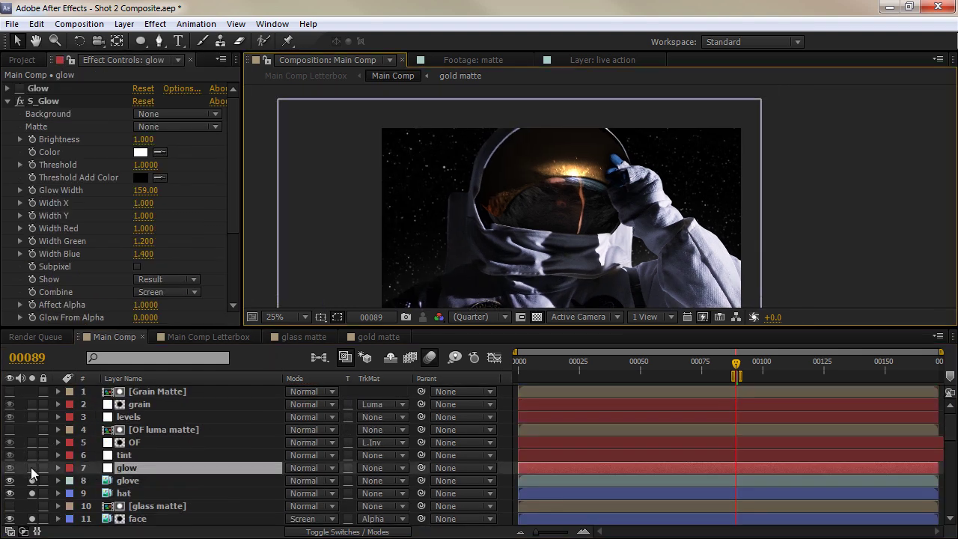
left_click(32, 468)
scroll(455, 229, "up", 2)
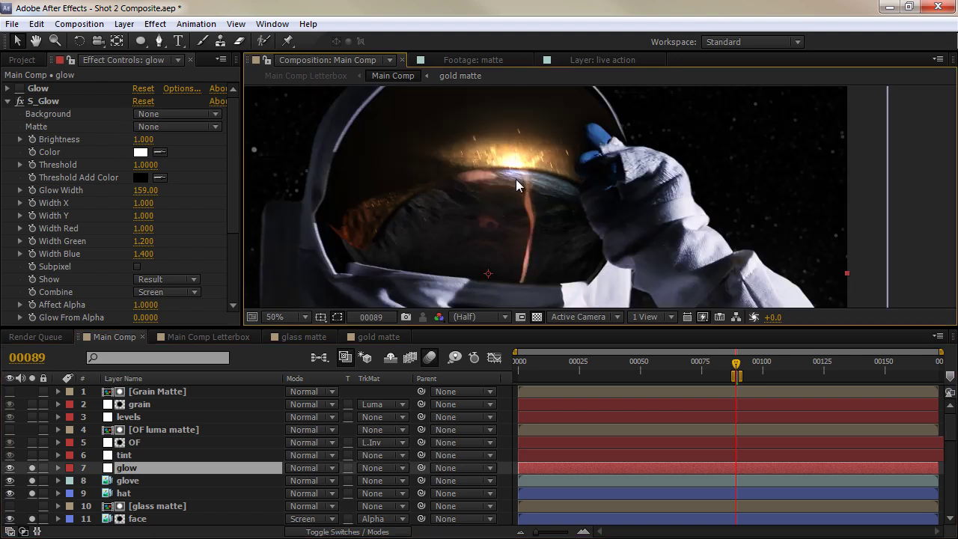
left_click(32, 468)
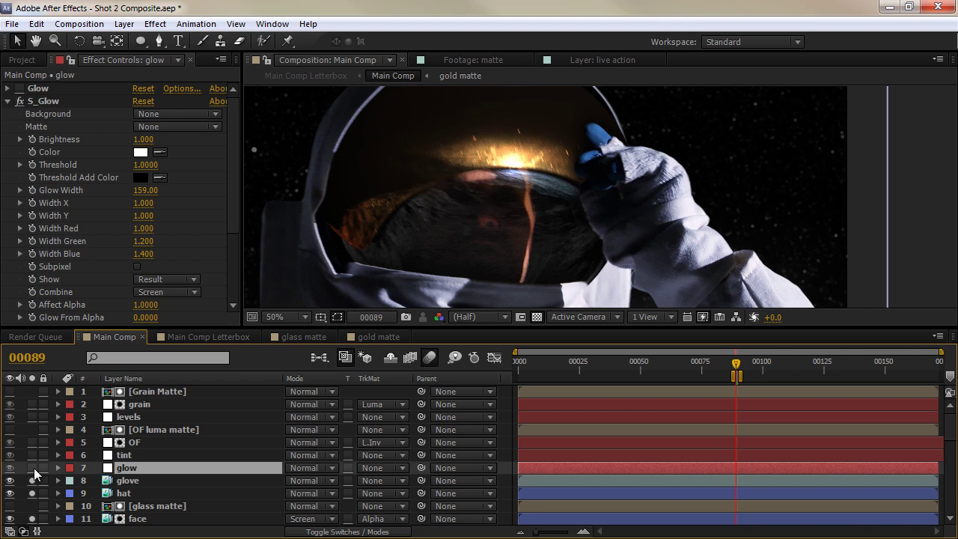
left_click(31, 467)
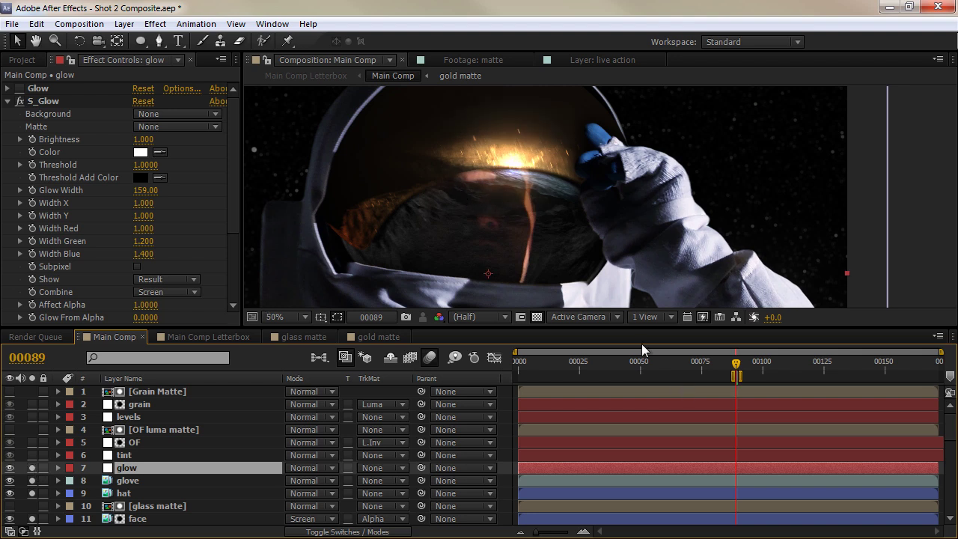
Check the S_Glow at frame 00105, then return to frame 00089.
left_click(775, 362)
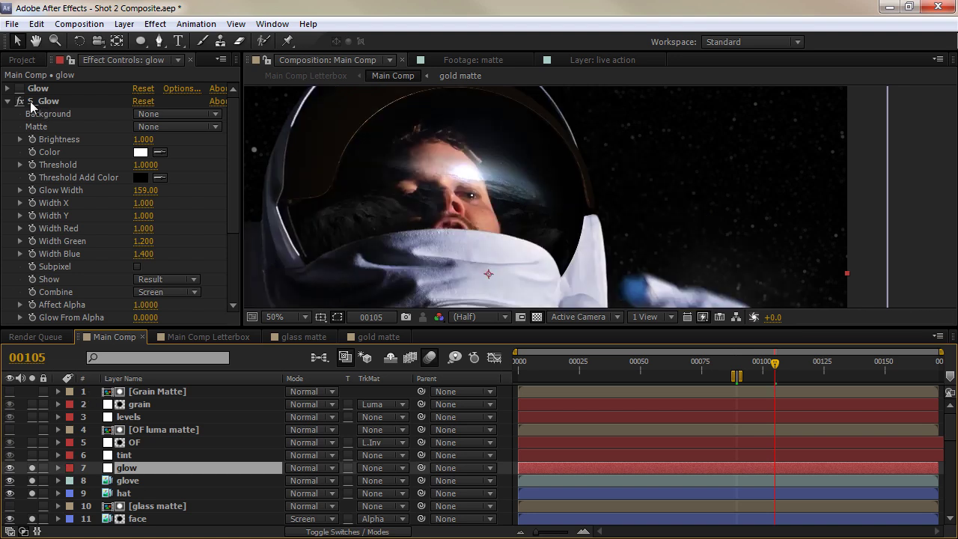
left_click(30, 105)
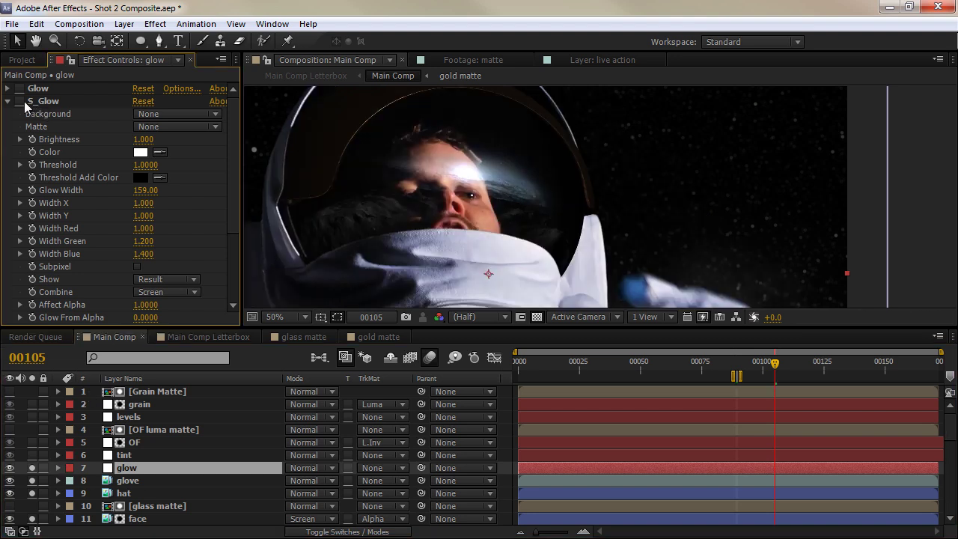
left_click(736, 368)
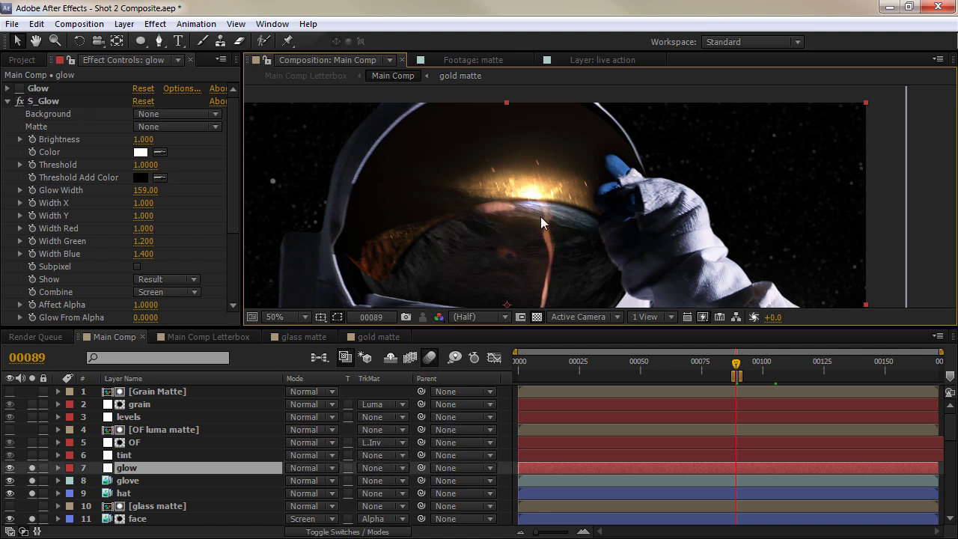
View the tint layer's Map White To colour E0F8FF, leaving it unchanged.
left_click(139, 455)
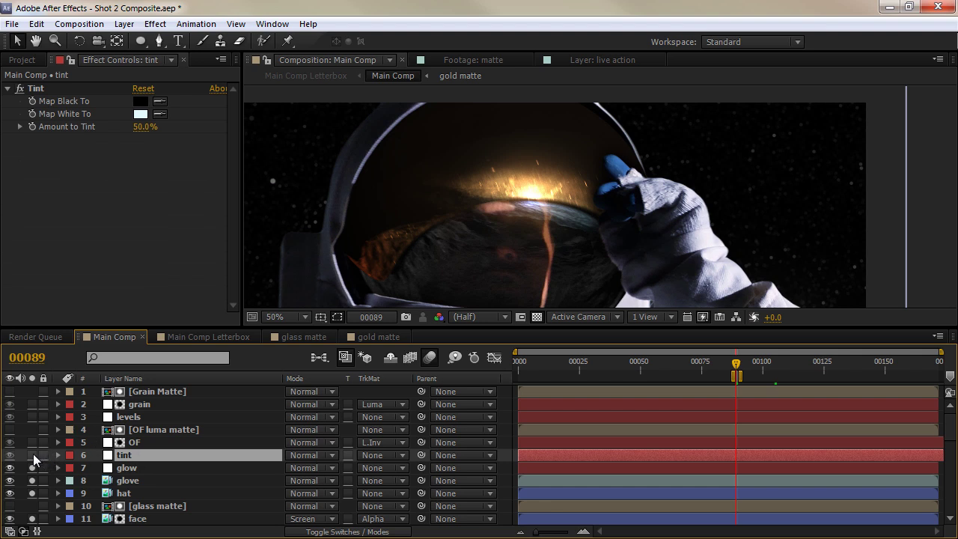
left_click(139, 114)
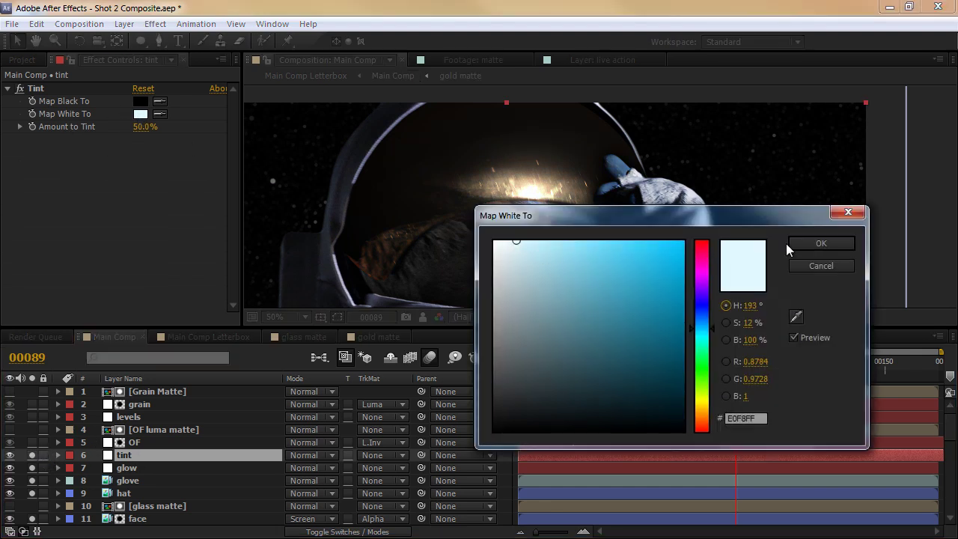
left_click(804, 242)
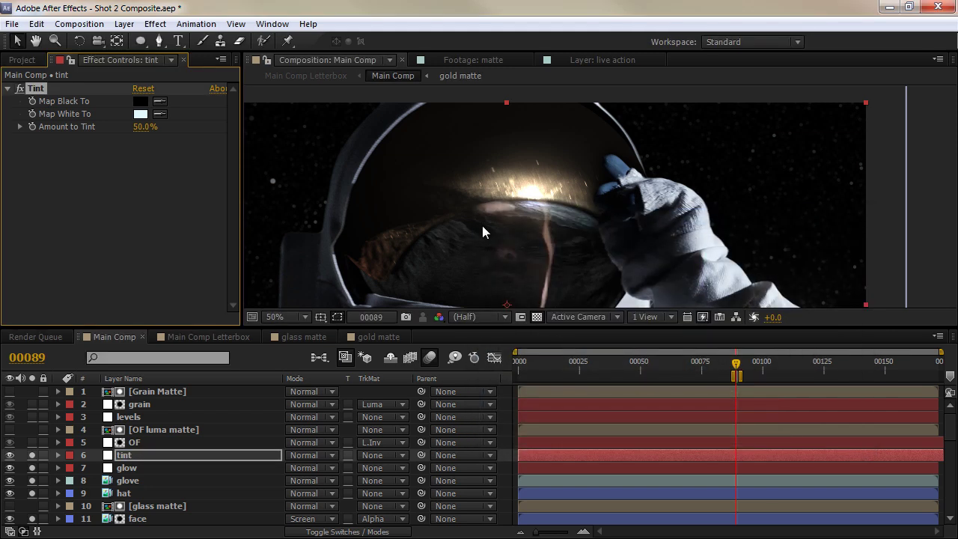
left_click(131, 443)
Solo the OF layer and inspect the OF luma matte precomp before returning to Main Comp.
left_click(31, 442)
left_click_drag(507, 231, 492, 193)
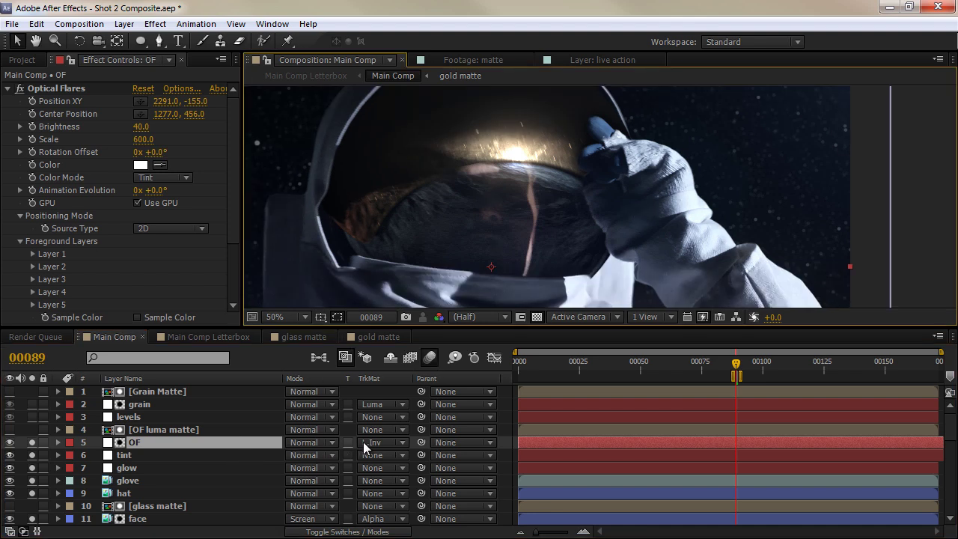
left_click(159, 430)
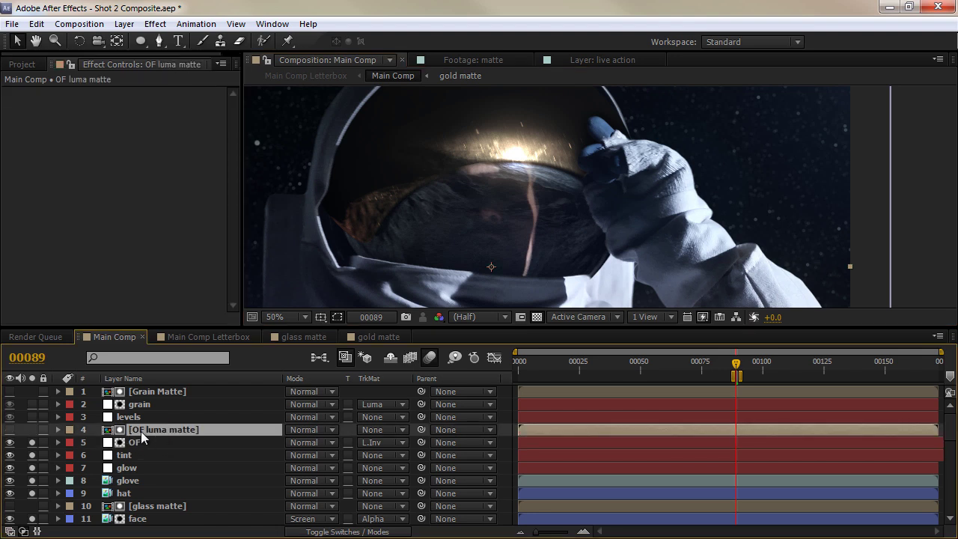
double_click(149, 429)
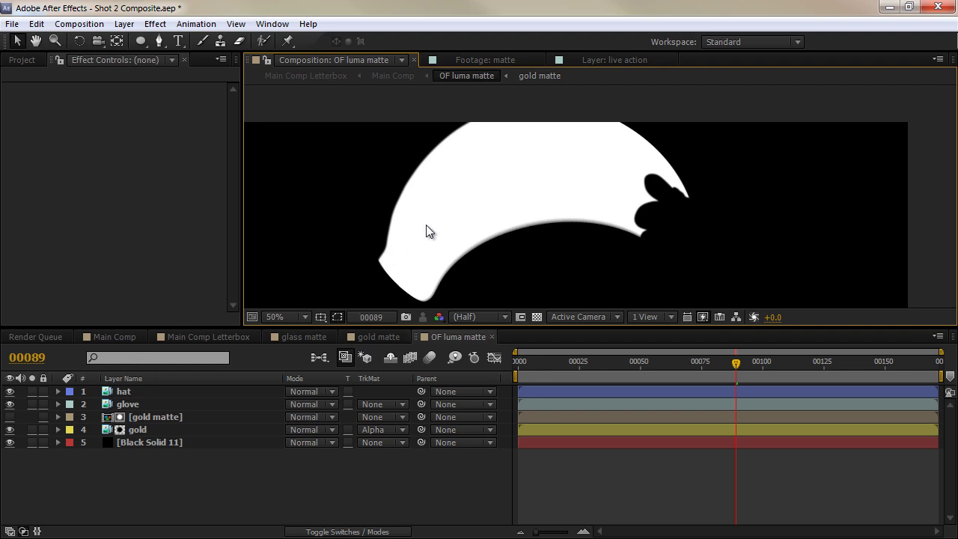
left_click(118, 336)
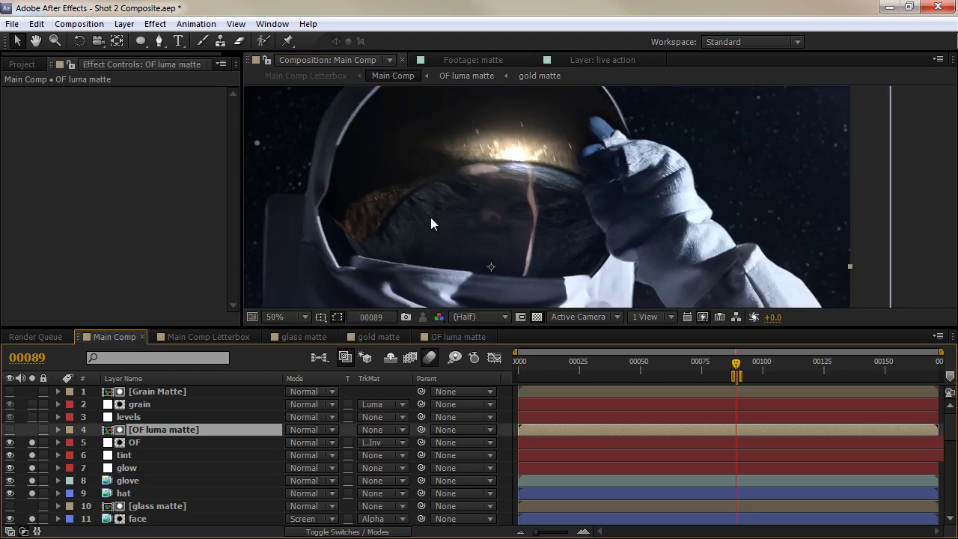
Set OF's track matte to None, then restore Luma Inverted Matte.
left_click(268, 437)
left_click(361, 440)
left_click(396, 352)
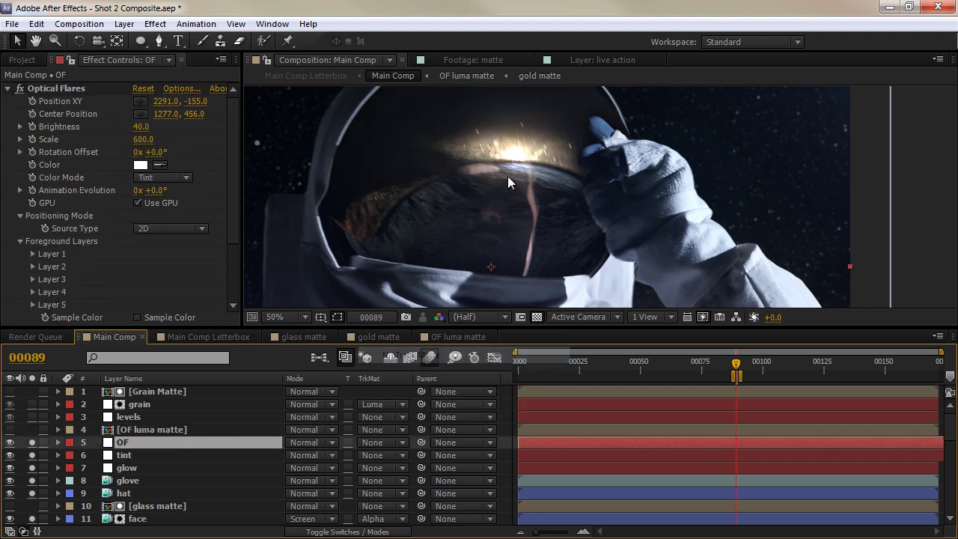
left_click(377, 443)
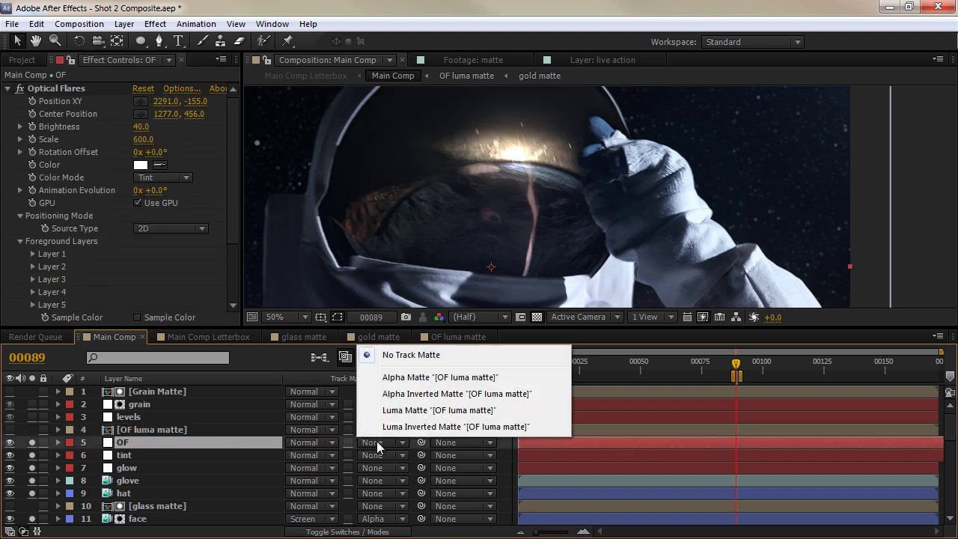
left_click(385, 427)
left_click_drag(446, 176, 453, 202)
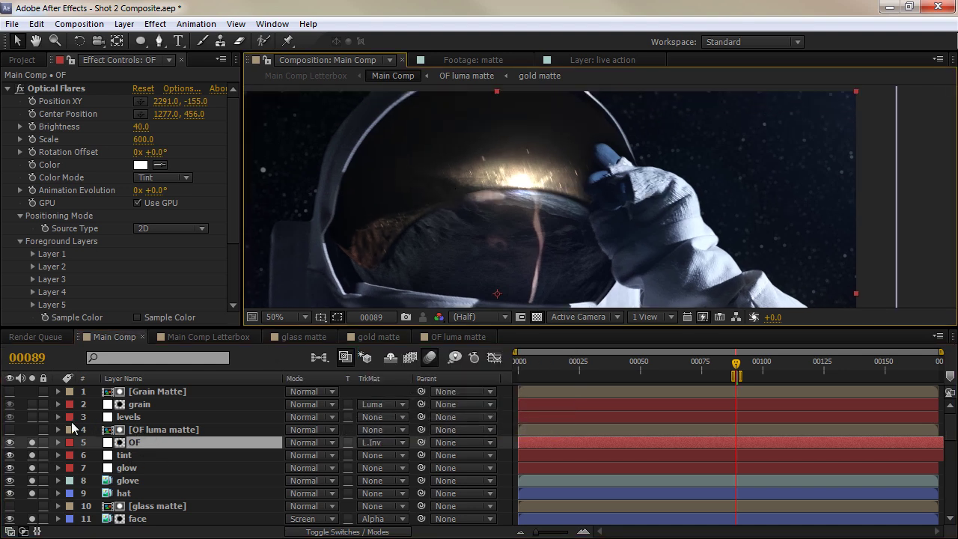
Solo and select layer 3 levels to review its Levels effect.
left_click(36, 416)
left_click(136, 420)
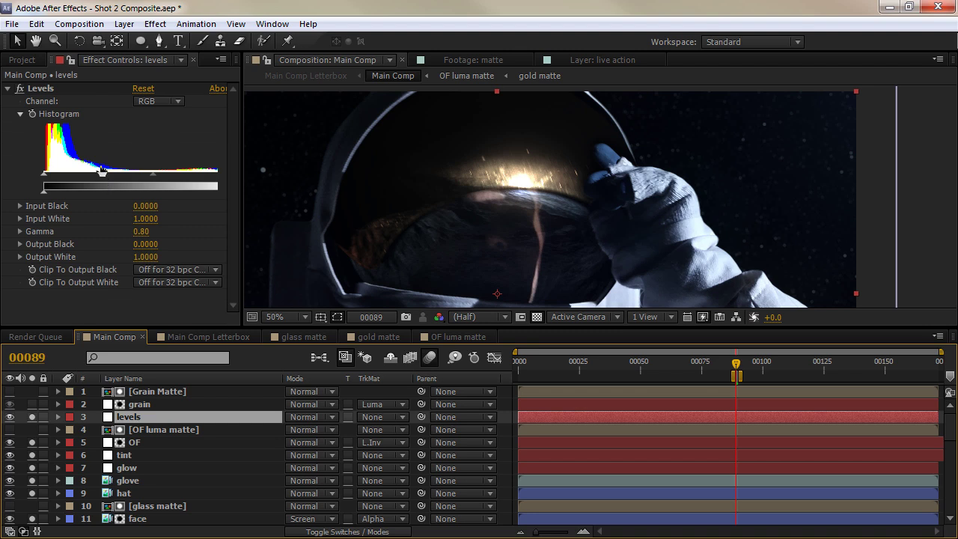
left_click_drag(462, 197, 555, 213)
Solo layer 2 grain, keeping Match Grain's Noise Source Layer on layer 34.
left_click(128, 404)
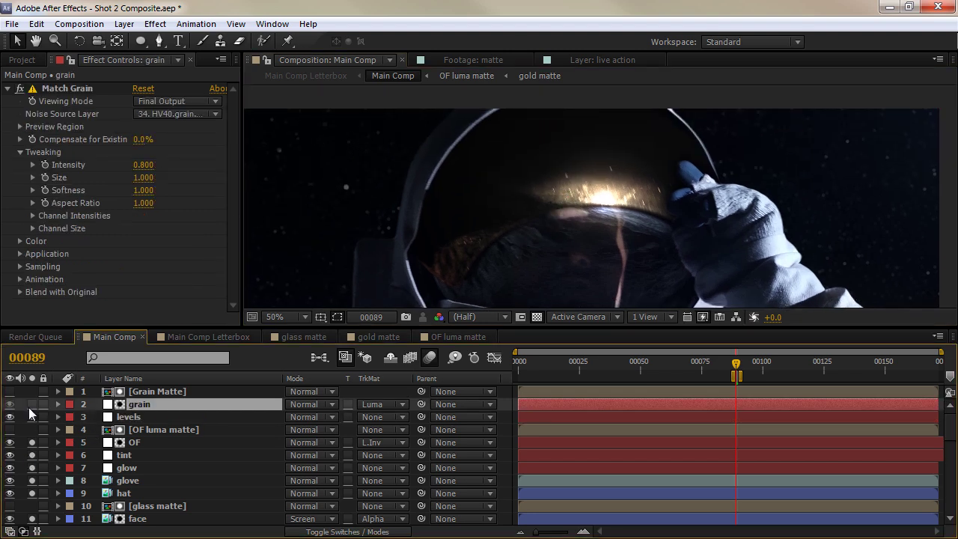
left_click(32, 405)
left_click(170, 114)
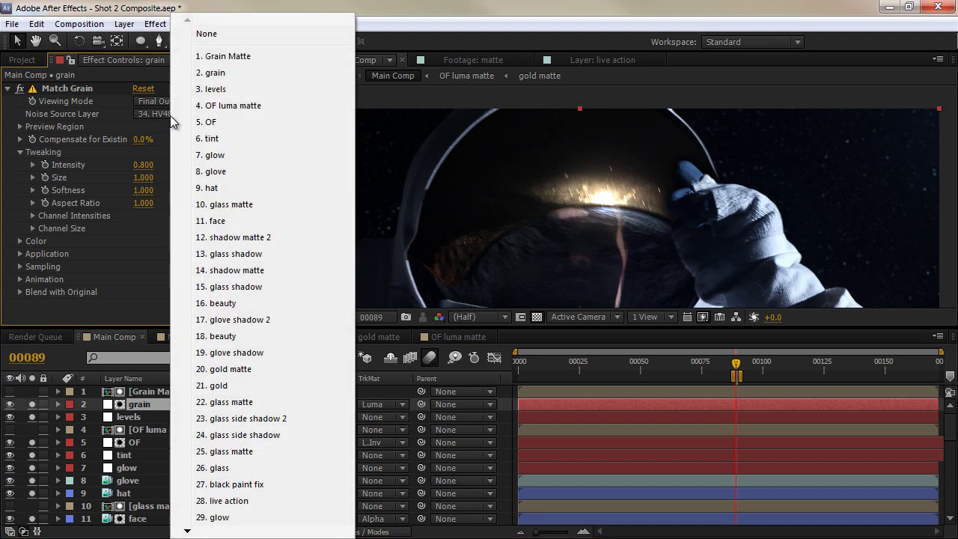
left_click(160, 125)
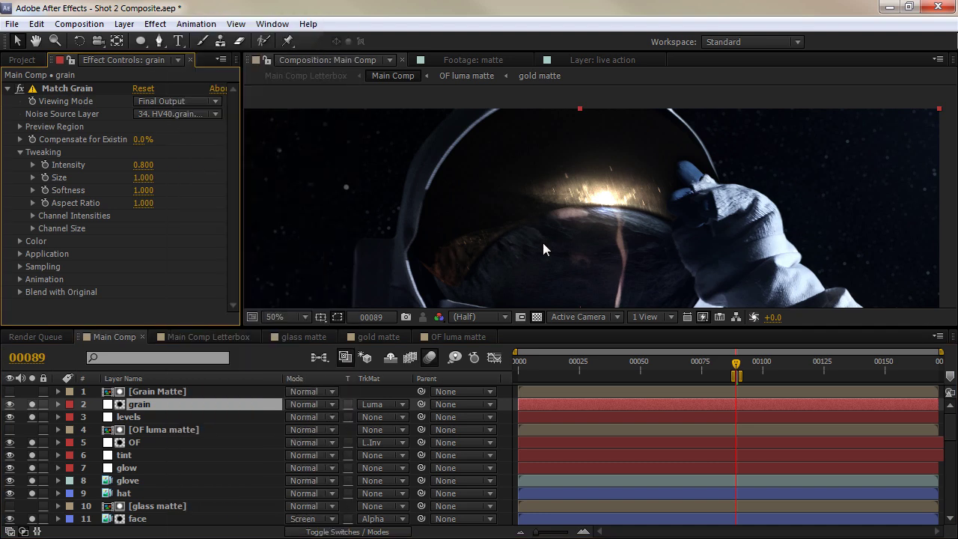
Switch to the Main Comp Letterbox composition and zoom the viewer out to 25%.
left_click(238, 336)
scroll(461, 213, "down", 2)
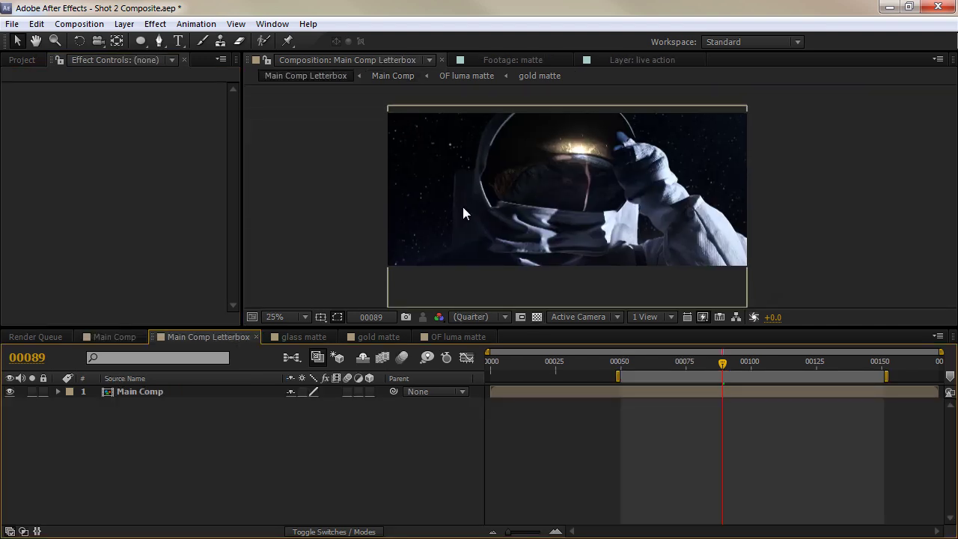